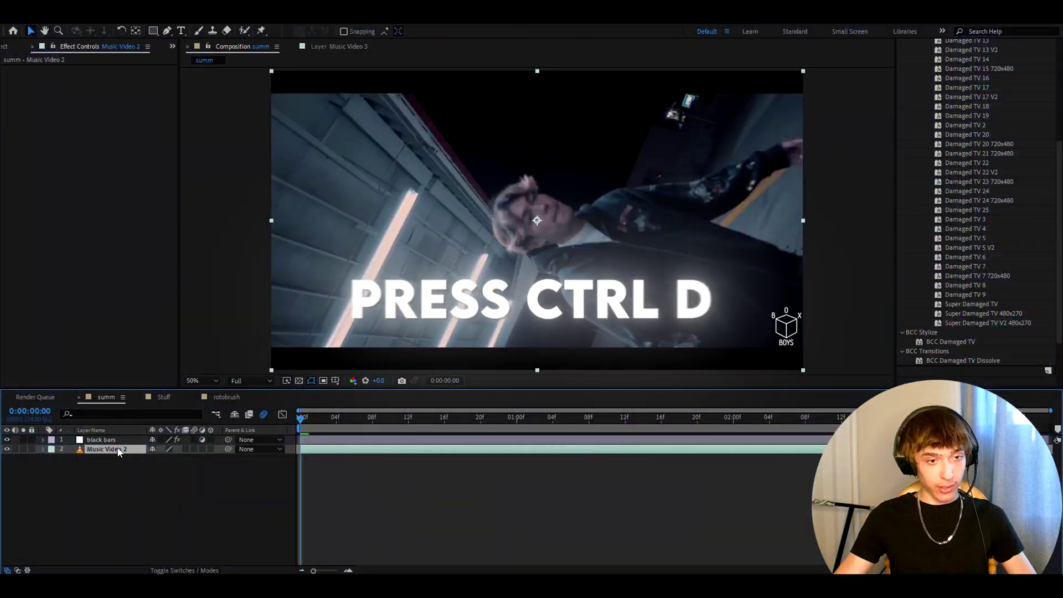
Duplicate the Music Video 2 layer and pre-compose the duplicate into a composition named Rotobrush.
key("ctrl+d")
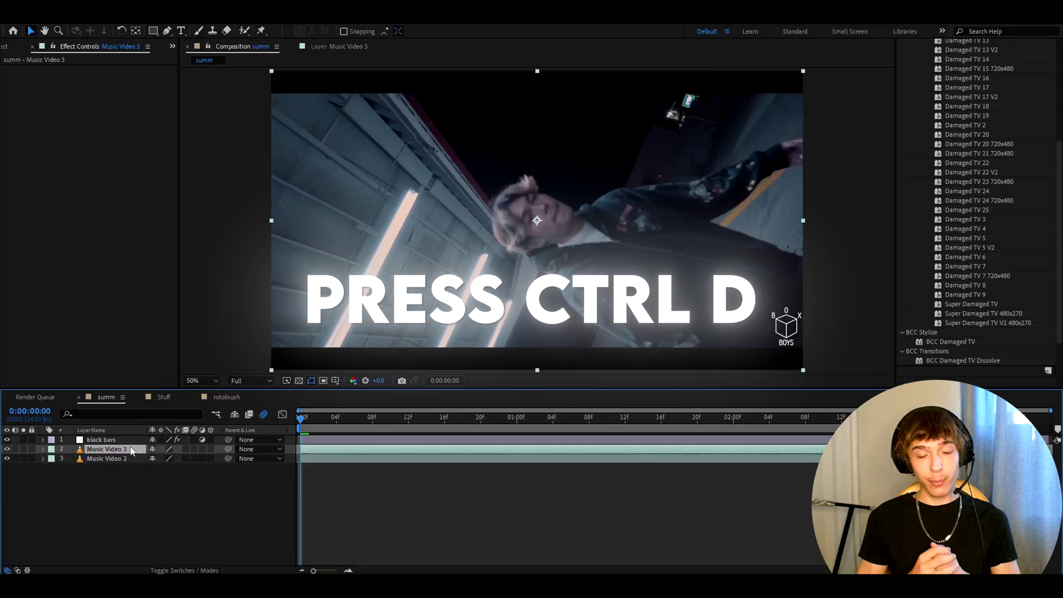
right_click(112, 451)
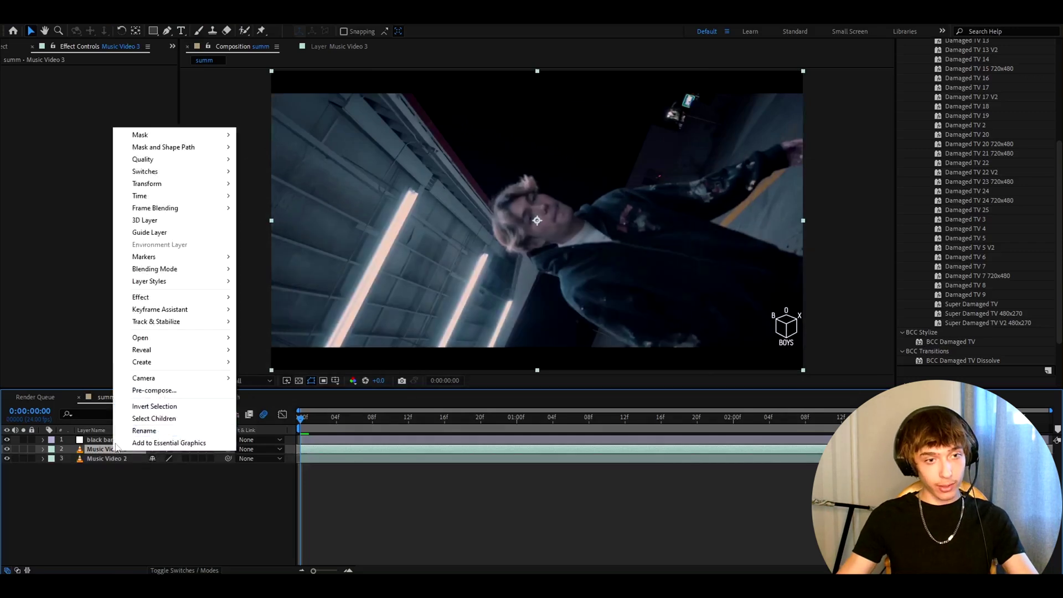
left_click(133, 387)
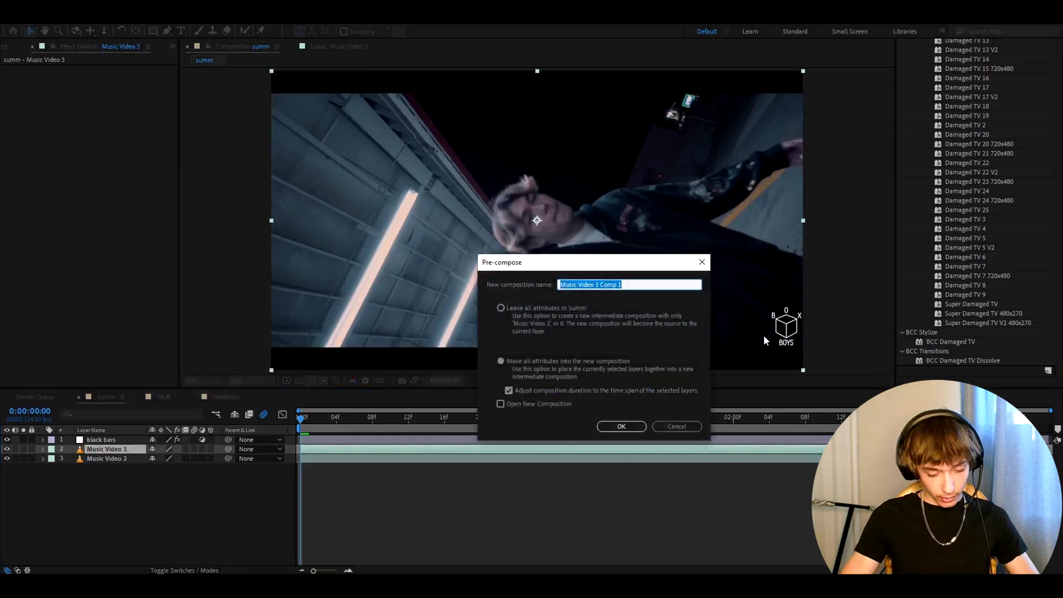
type("Rotobrush")
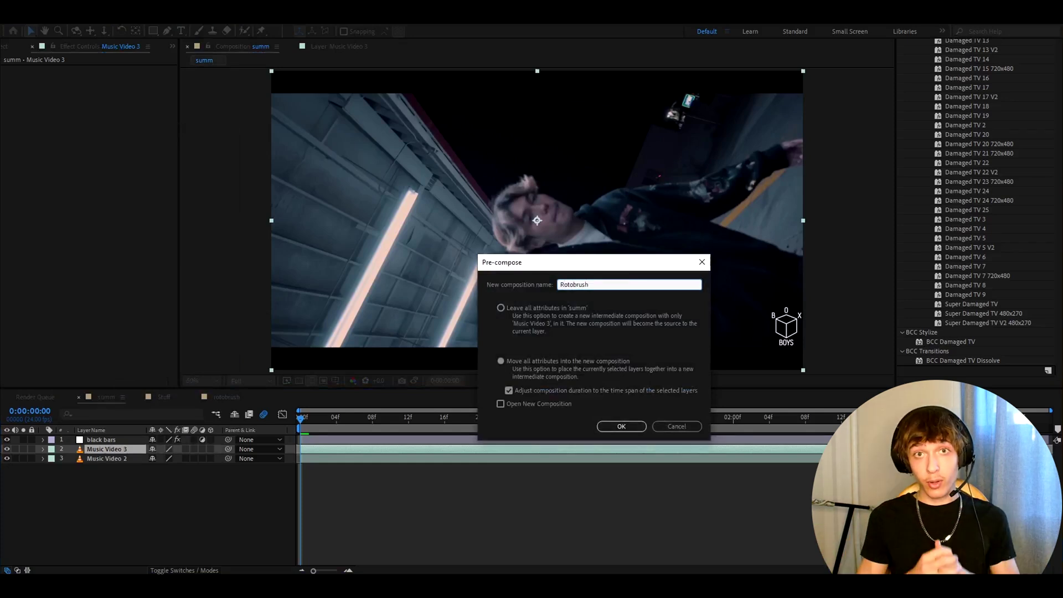
left_click(621, 425)
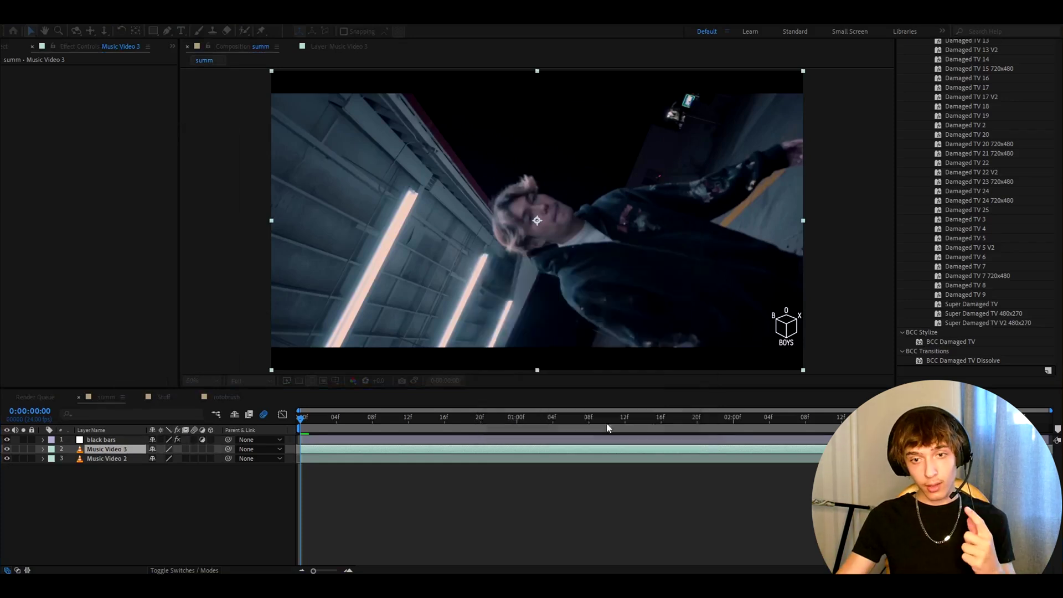
Open the footage layer inside the Rotobrush composition and select the man with the Roto Brush tool.
double_click(315, 446)
double_click(307, 437)
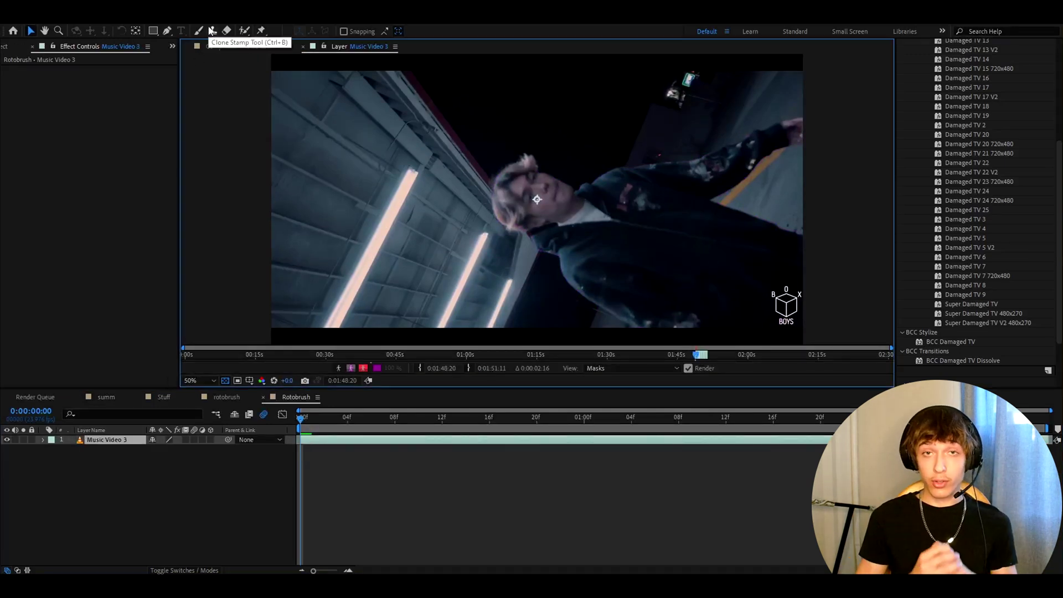
left_click(244, 32)
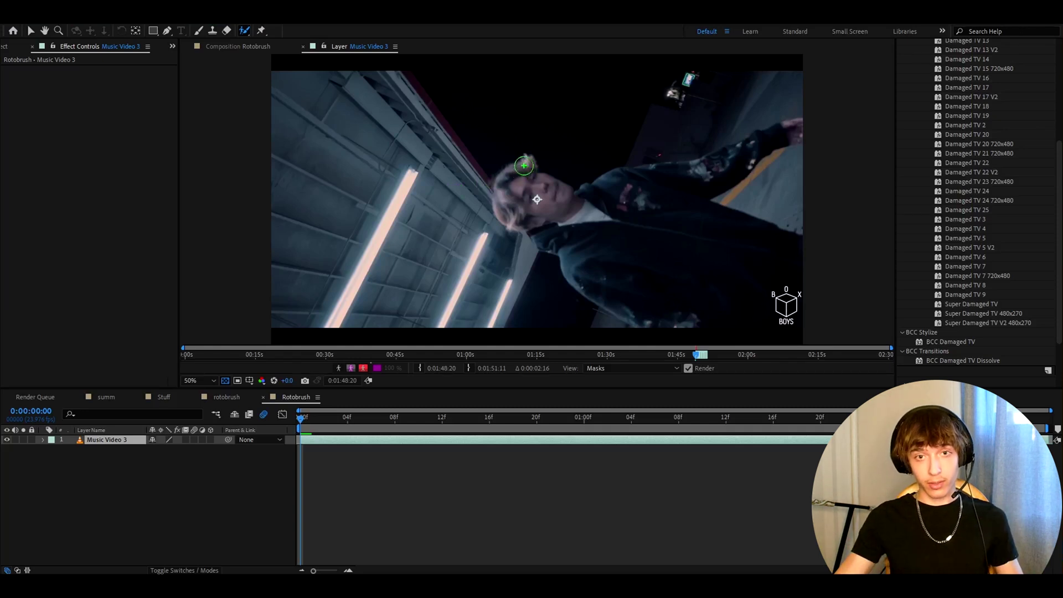
mouse_move(528, 162)
left_mouse_down()
mouse_move(522, 217)
mouse_move(682, 293)
mouse_move(764, 300)
mouse_move(588, 204)
left_mouse_up()
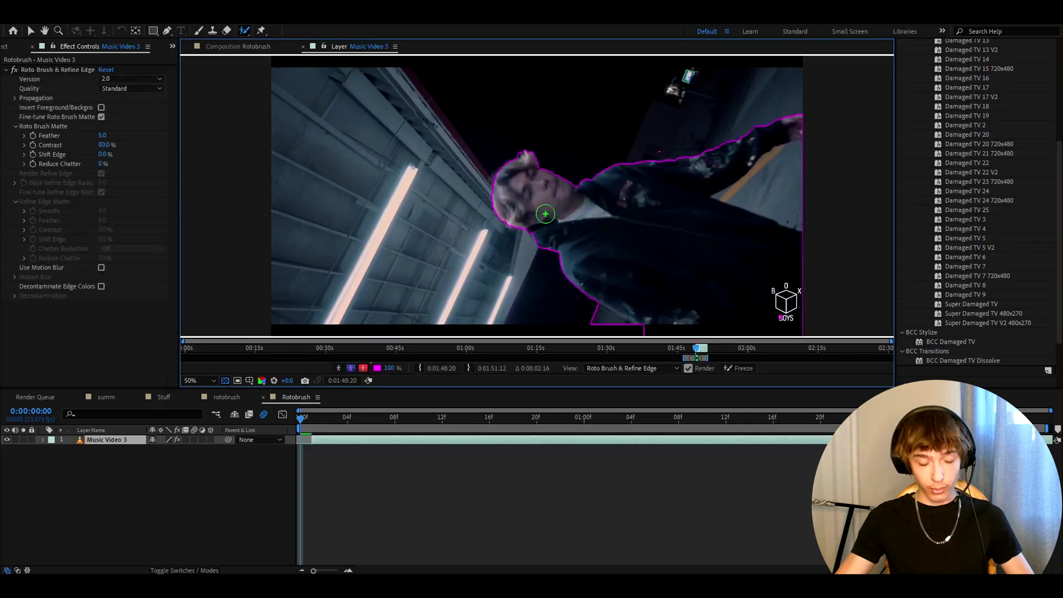
mouse_move(553, 203)
left_mouse_down("ctrl")
mouse_move(572, 203)
mouse_move(554, 204)
left_mouse_up("ctrl")
Add the man's outstretched hand to the Roto Brush selection and advance to the following frame.
scroll(612, 201, "up", 2)
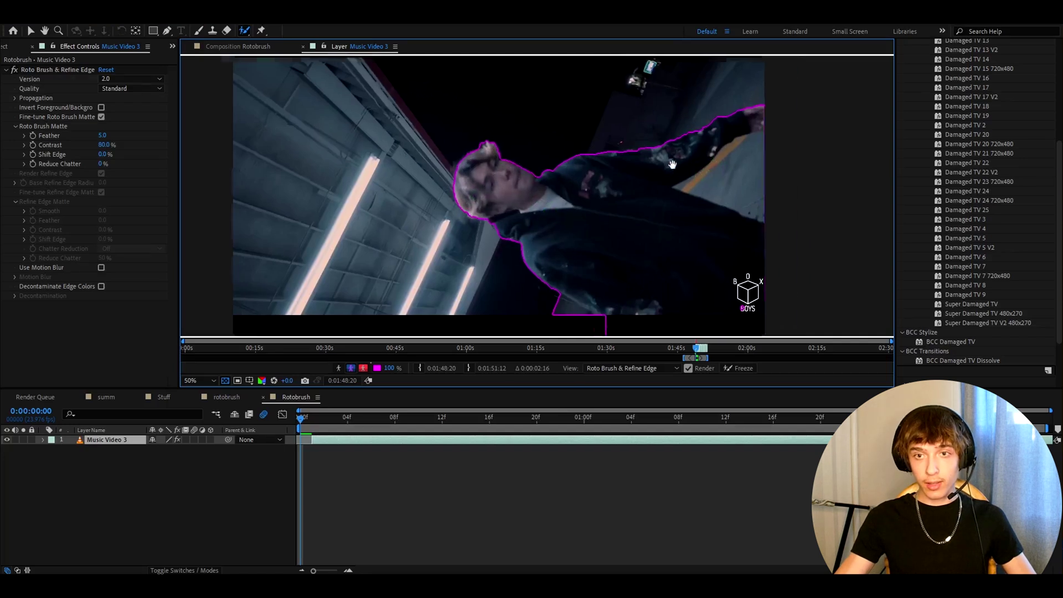
mouse_move(492, 218)
left_mouse_down()
mouse_move(526, 221)
mouse_move(509, 202)
mouse_move(499, 209)
mouse_move(426, 316)
left_mouse_up()
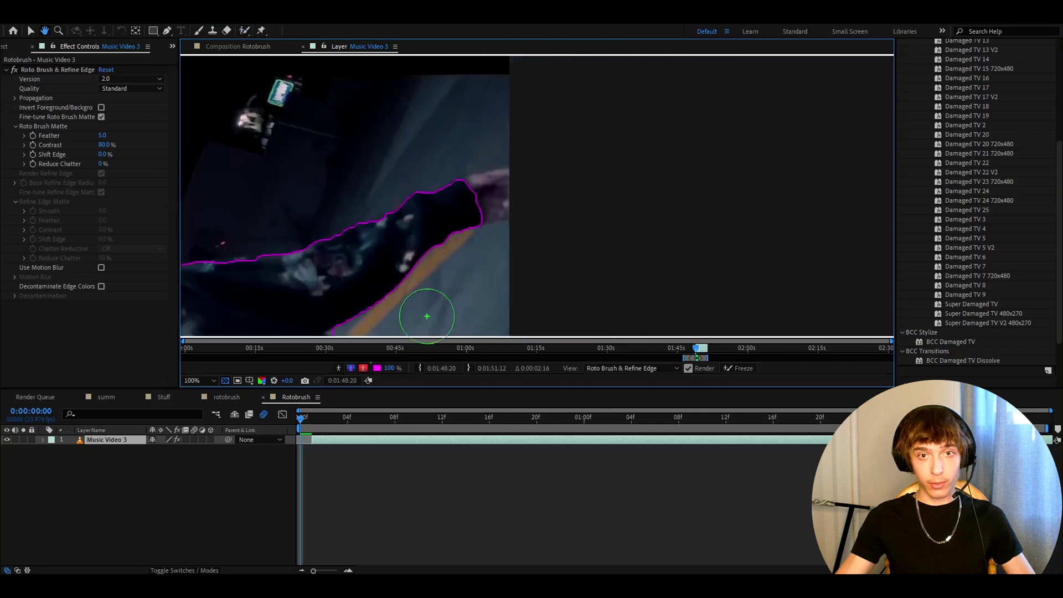
left_click(485, 199)
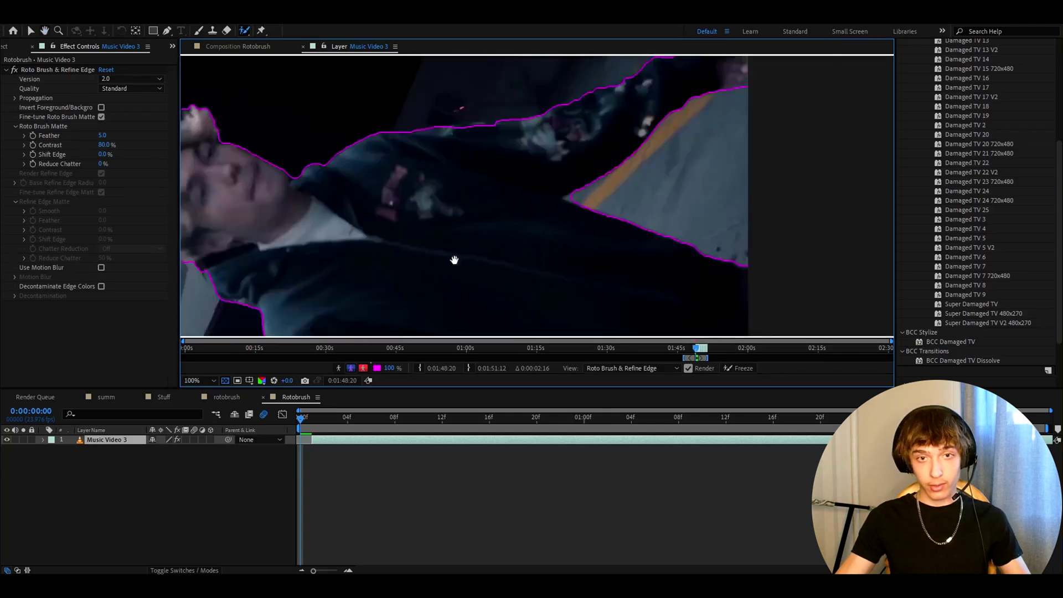
left_click_drag(454, 259, 494, 201)
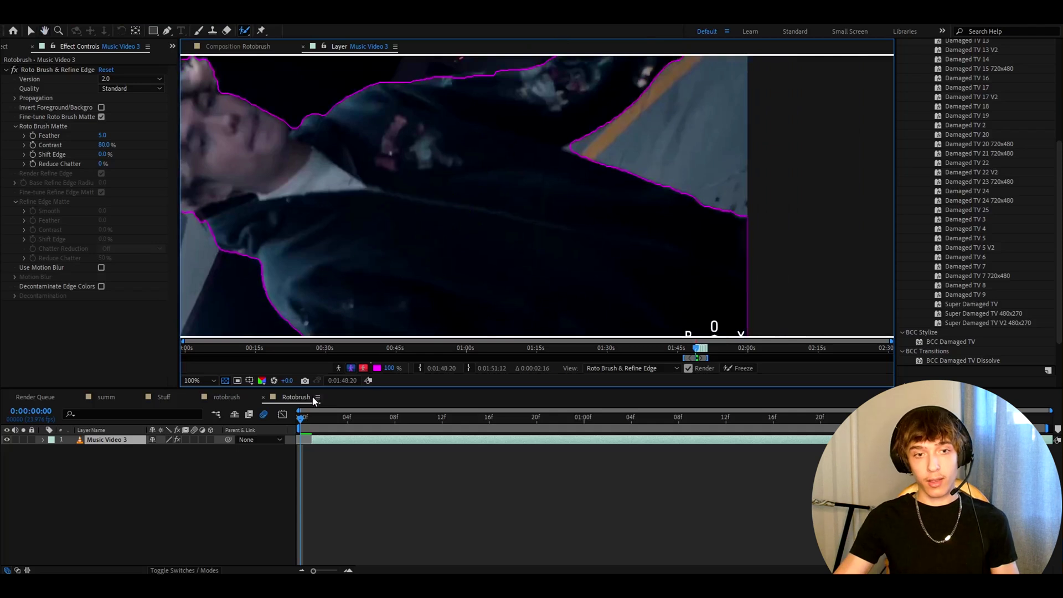
key("comma")
left_click(313, 419)
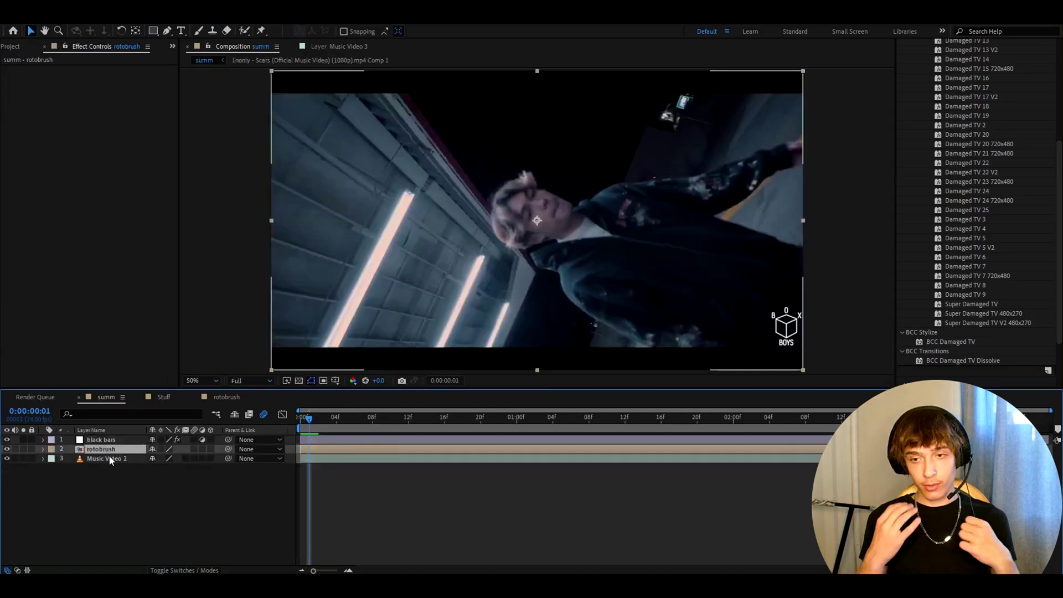
Return to the first frame of the summ composition and add an adjustment layer directly above Music Video 2.
left_click(300, 419)
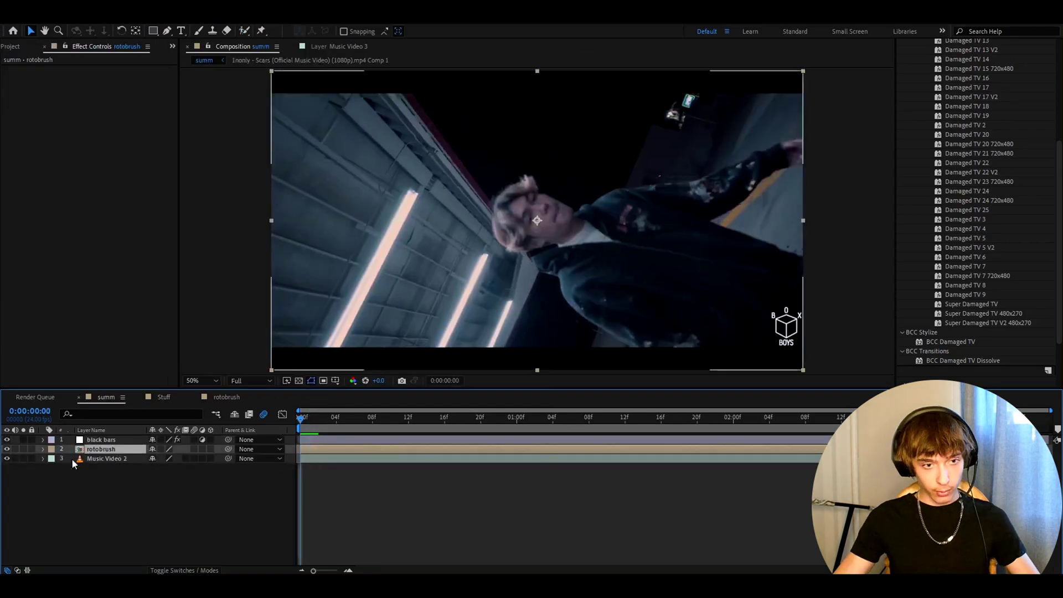
left_click(98, 459)
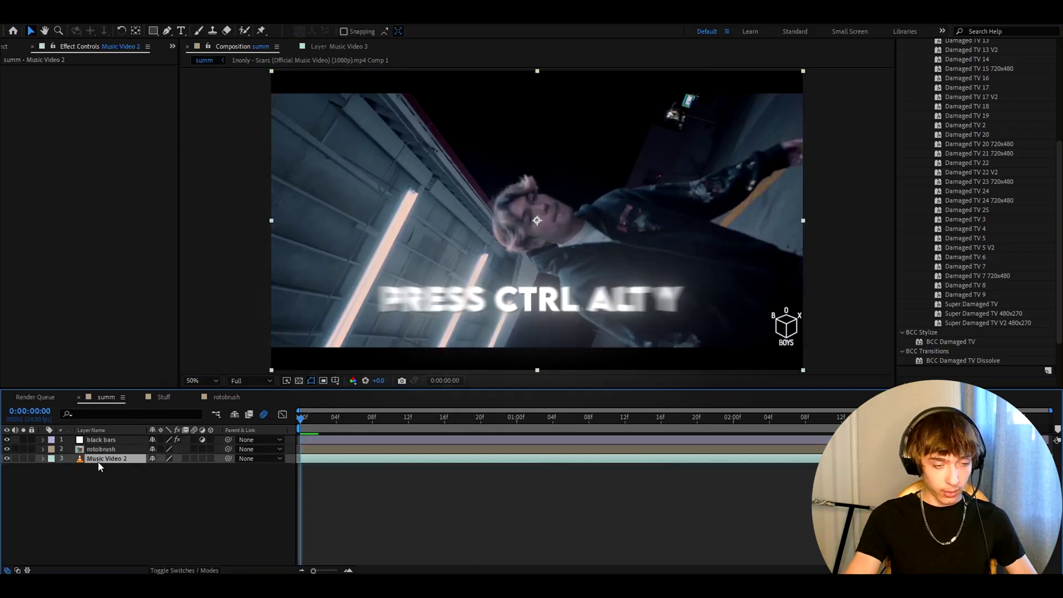
key("ctrl+alt+y")
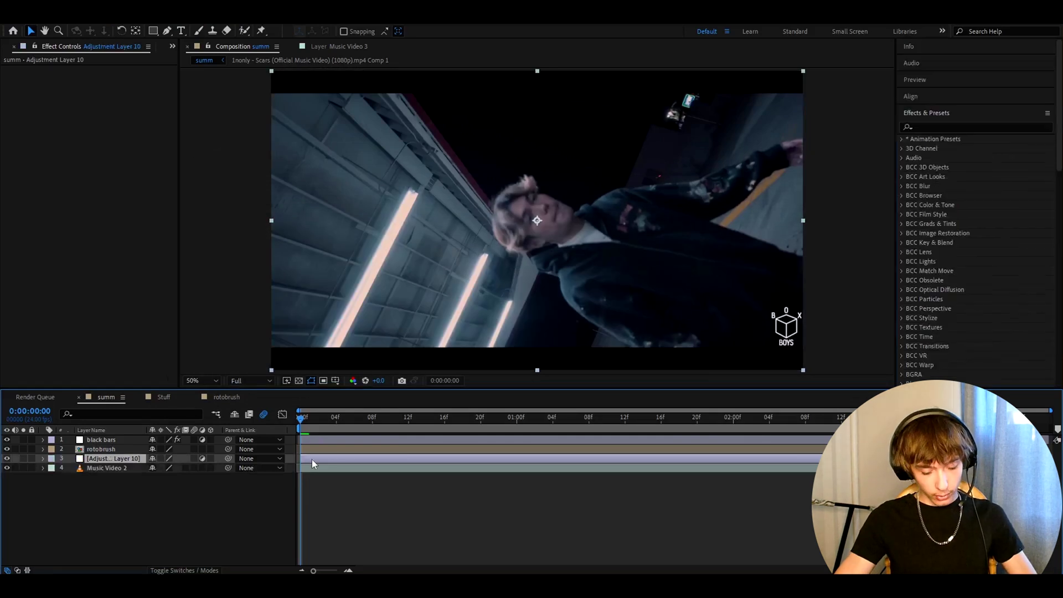
Apply the Deep Glow effect to the adjustment layer.
key("ctrl+space")
type("deep glo")
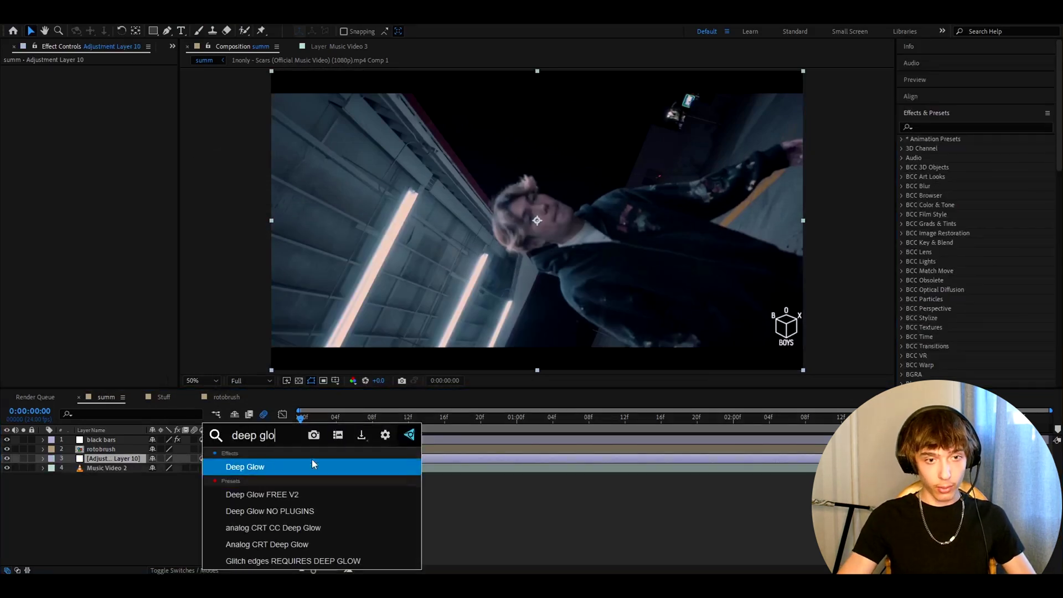
left_click(312, 465)
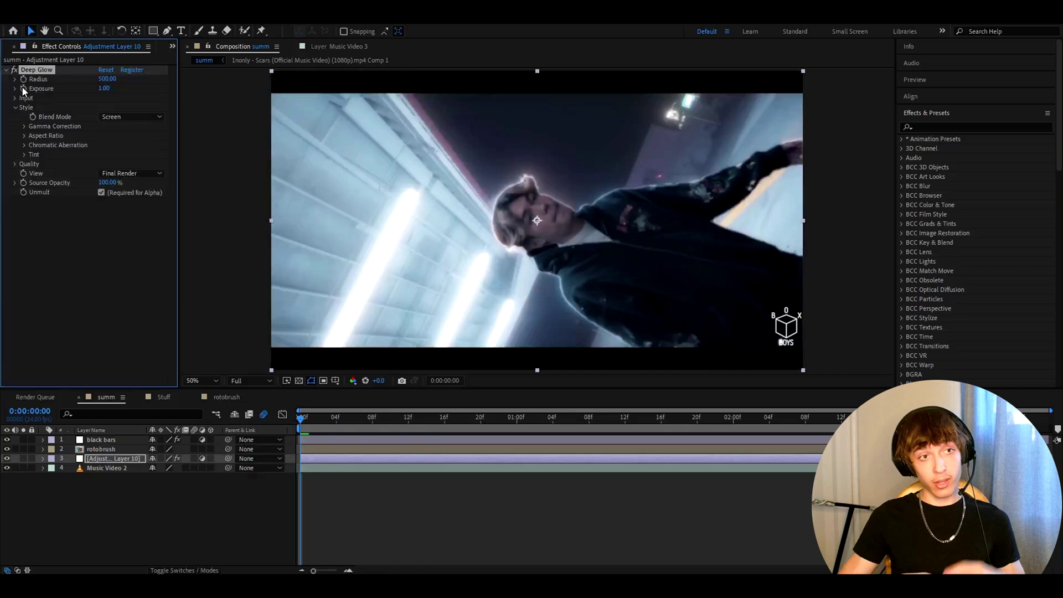
Apply S_PseudoColor above Deep Glow on the adjustment layer and keyframe its Frequency at 2.6.
left_click(935, 126)
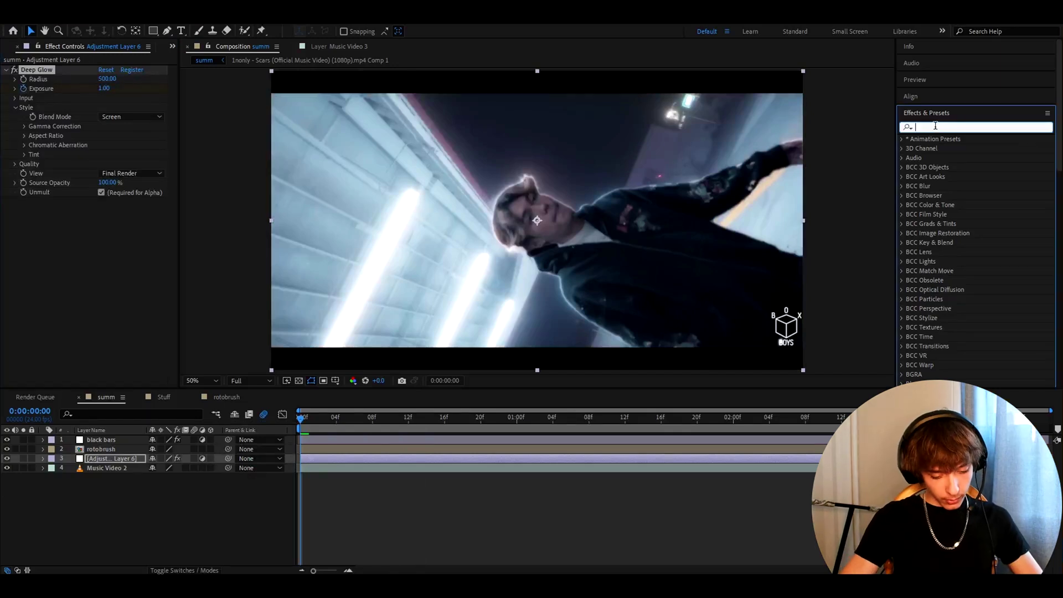
type("s_pseudo")
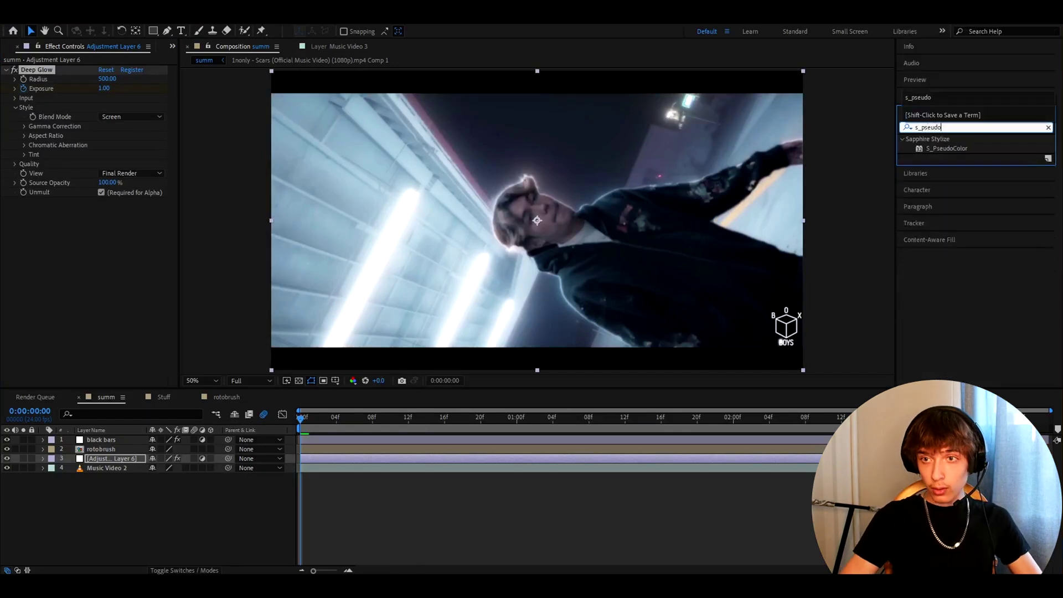
left_click_drag(947, 148, 76, 77)
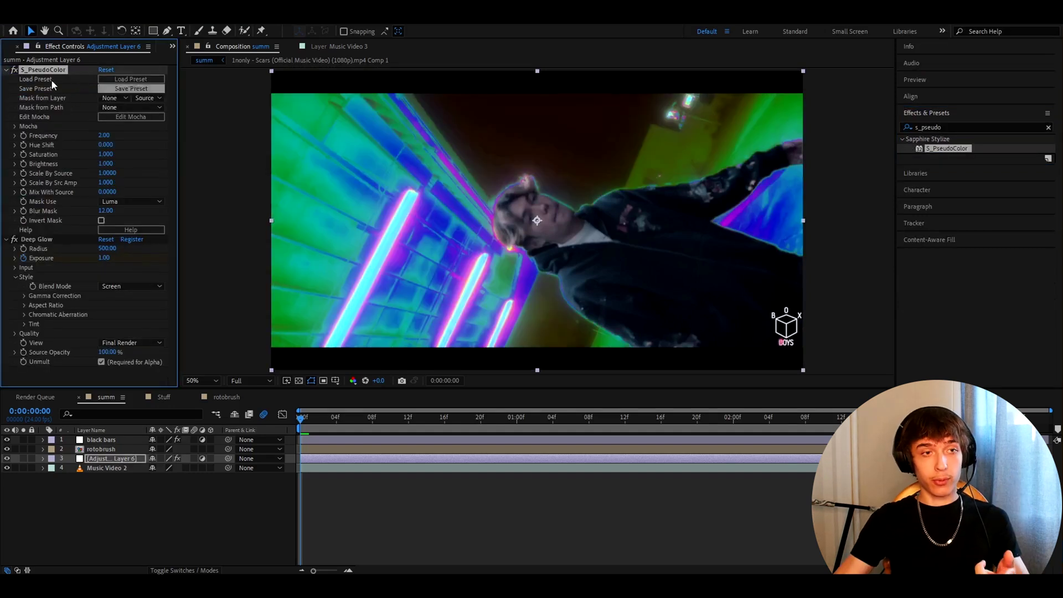
type("2.6")
left_click(23, 135)
Apply S_Invert above S_PseudoColor on the adjustment layer.
left_click_drag(963, 127, 785, 129)
type("s_invert")
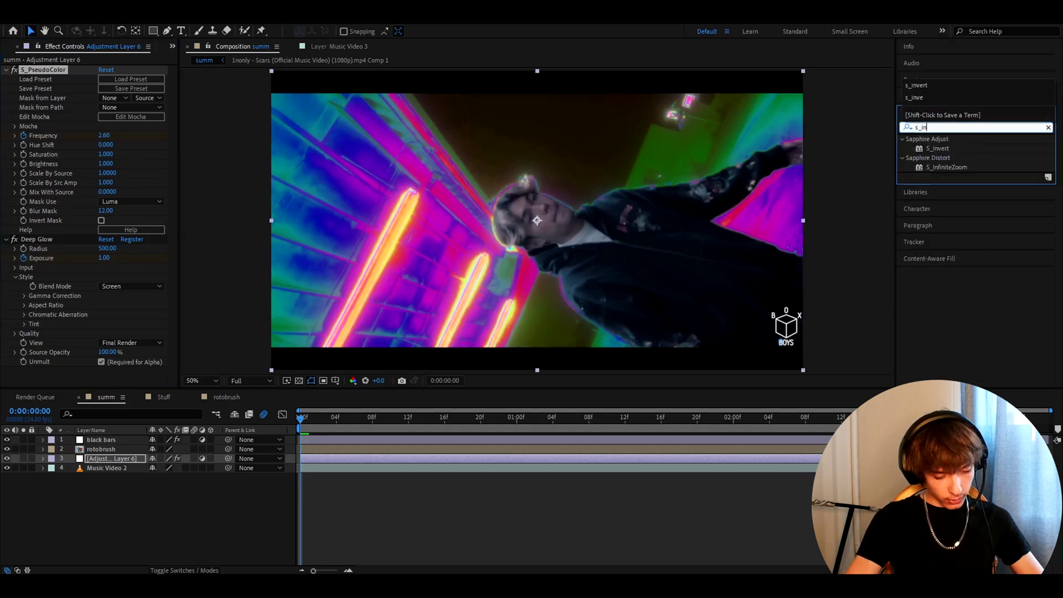
left_click_drag(940, 148, 62, 92)
Apply S_DissolveLuma above S_Invert and set its Dissolve Percent to 66%.
key("ctrl+5")
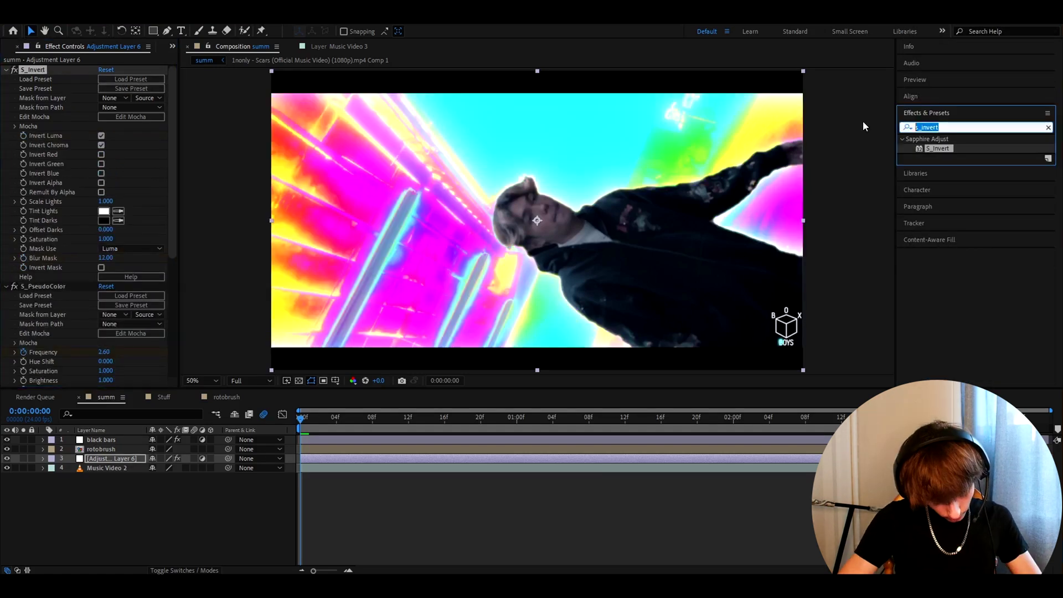
type("s_dissolveluma")
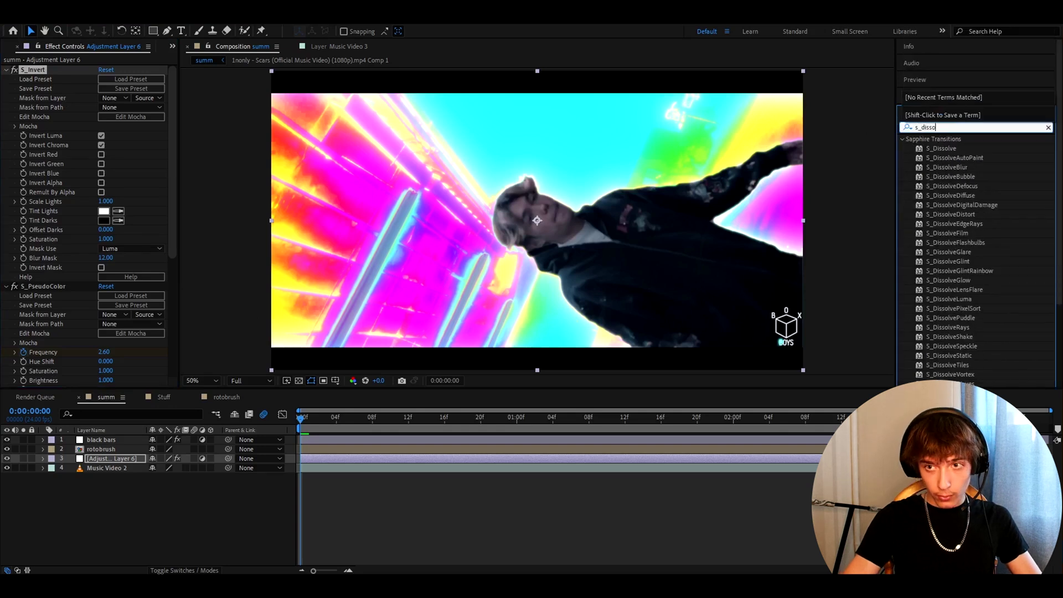
left_click_drag(948, 148, 88, 128)
left_click(103, 126)
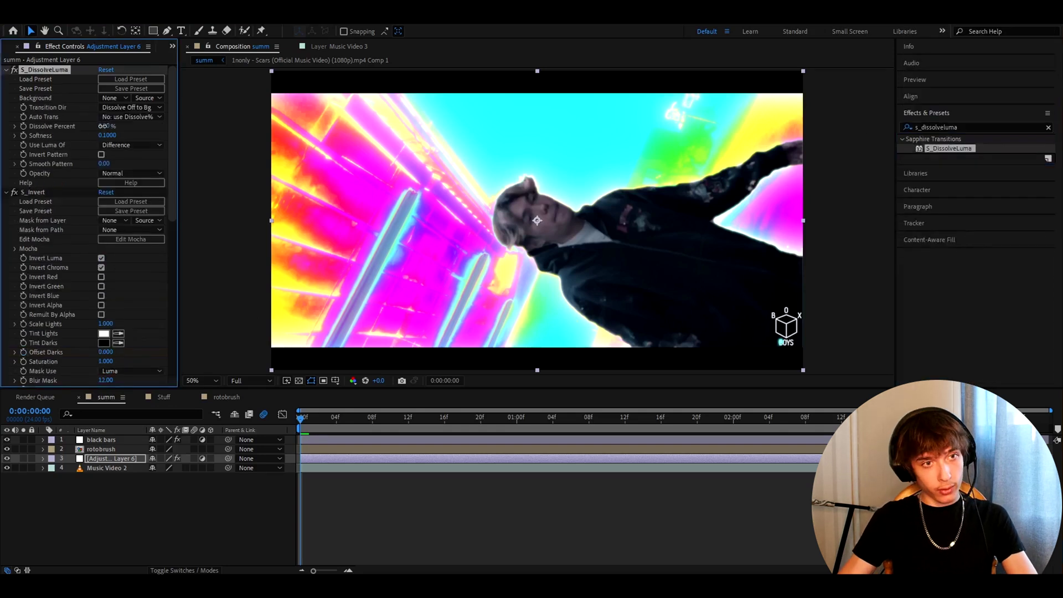
type("66")
key("Return")
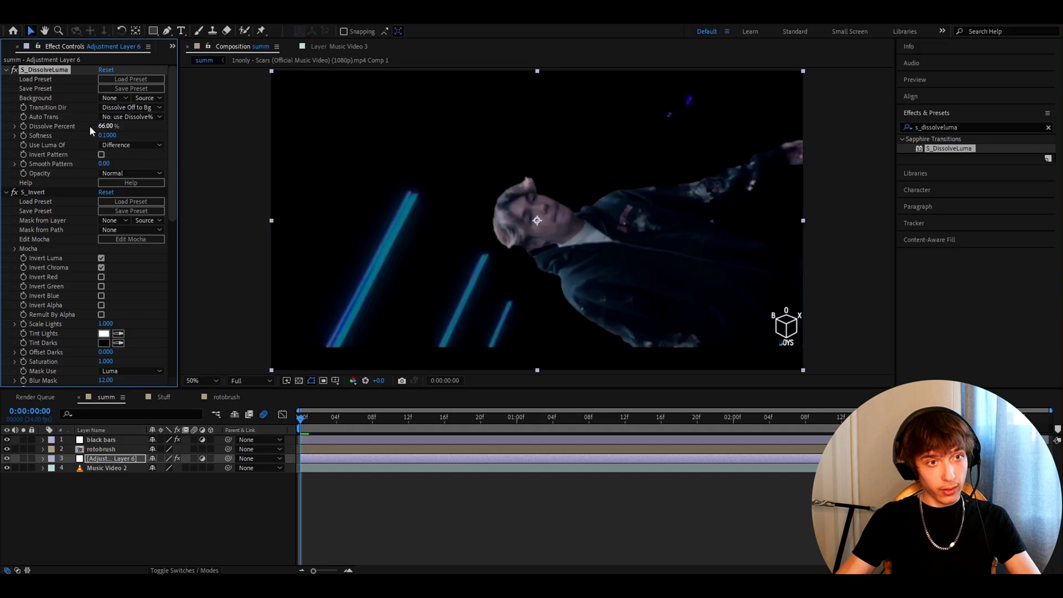
Apply a second Deep Glow above S_DissolveLuma with Exposure 0.26 and Radius 575.
key("ctrl+f")
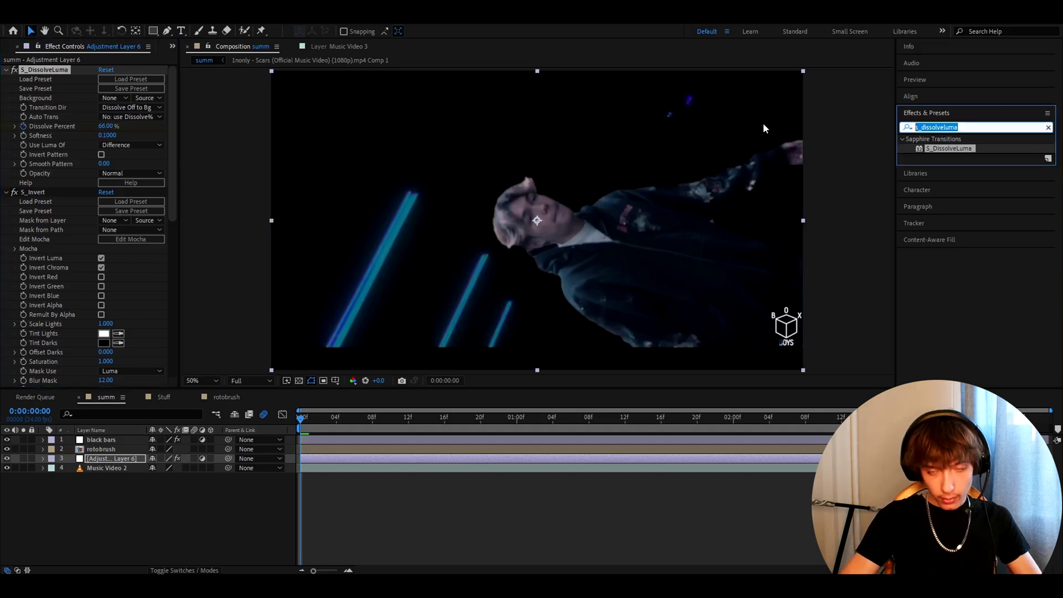
type("deep glow")
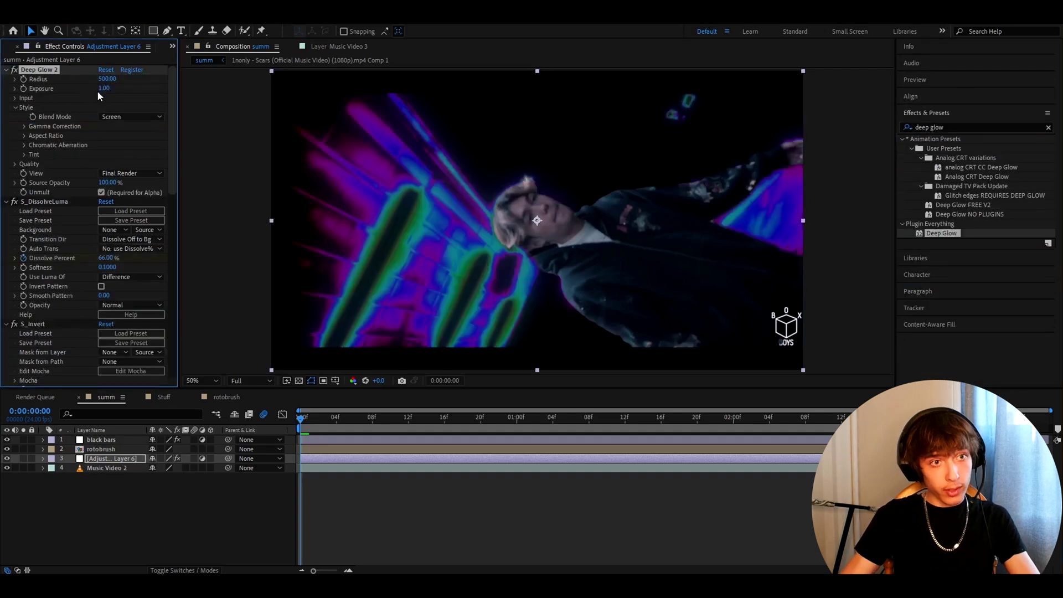
left_click(102, 89)
type("0.26")
key("Return")
left_click(105, 79)
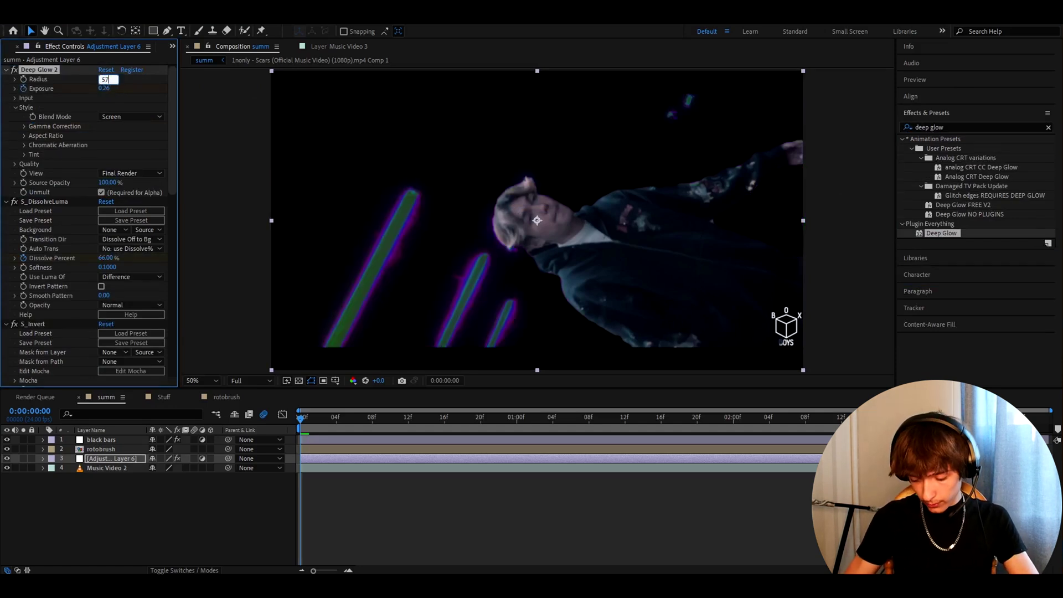
Apply S_Flicker above the second Deep Glow and set its Amplitude to 0.86.
left_click_drag(954, 127, 819, 127)
type("s_fli")
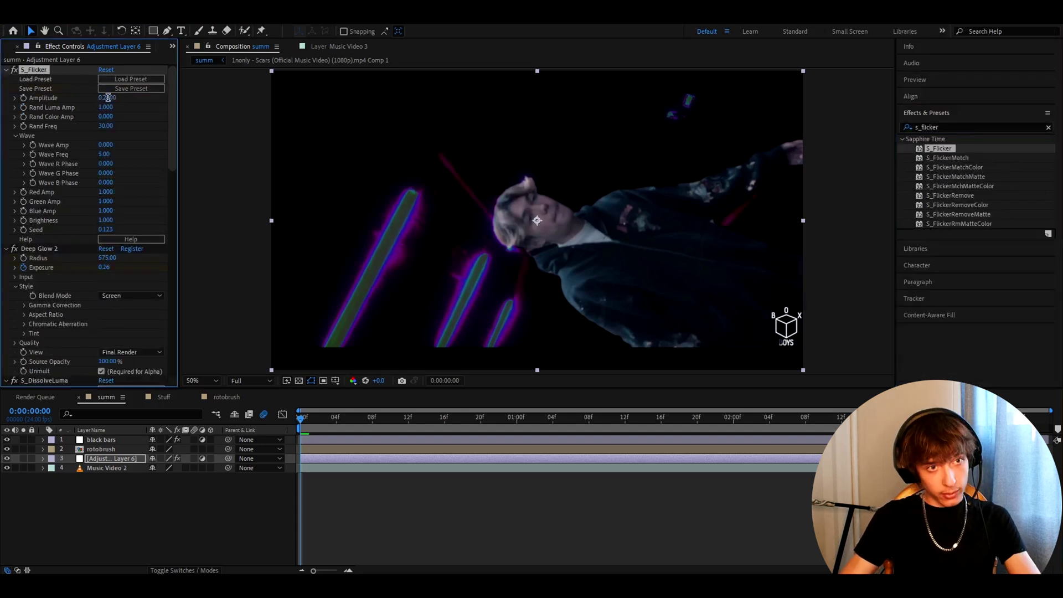
left_click(109, 98)
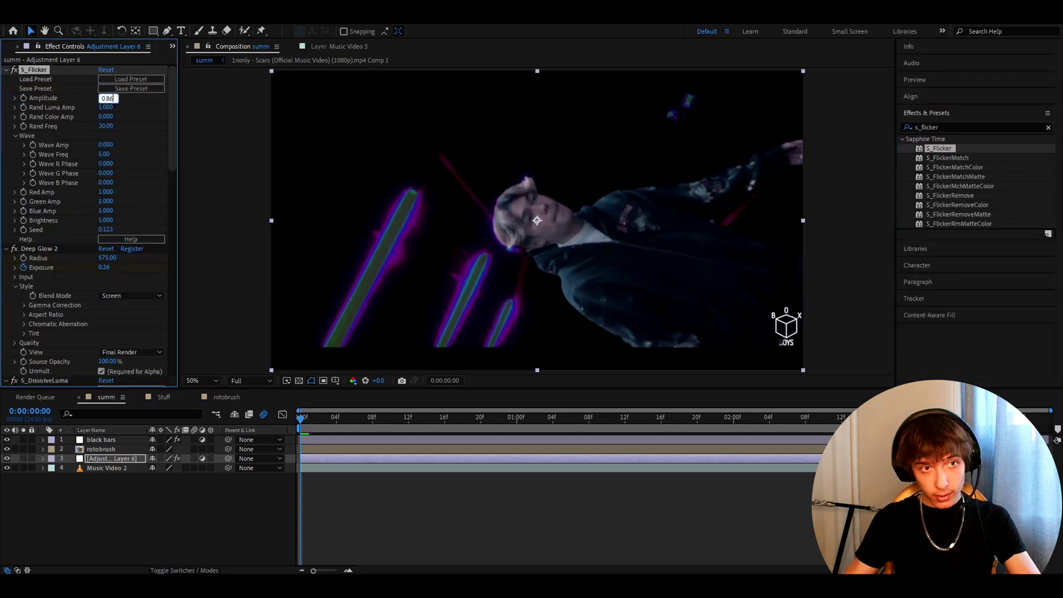
type("0.86")
key("Return")
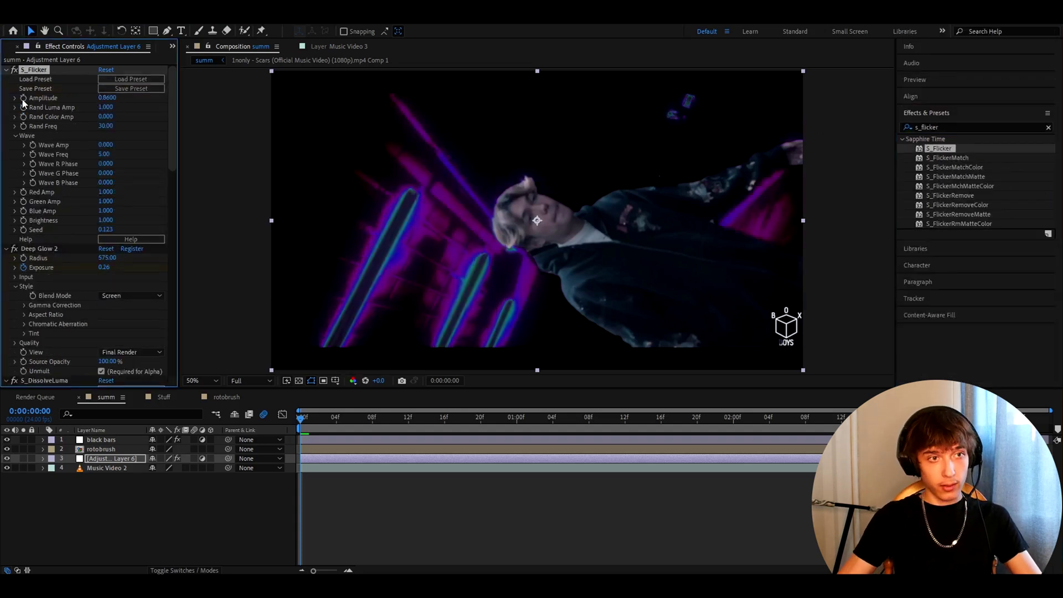
Apply S_DistortChroma above S_Flicker with Amount 0.7 and Blur Lens 400.
left_click(947, 127)
type("s_disto")
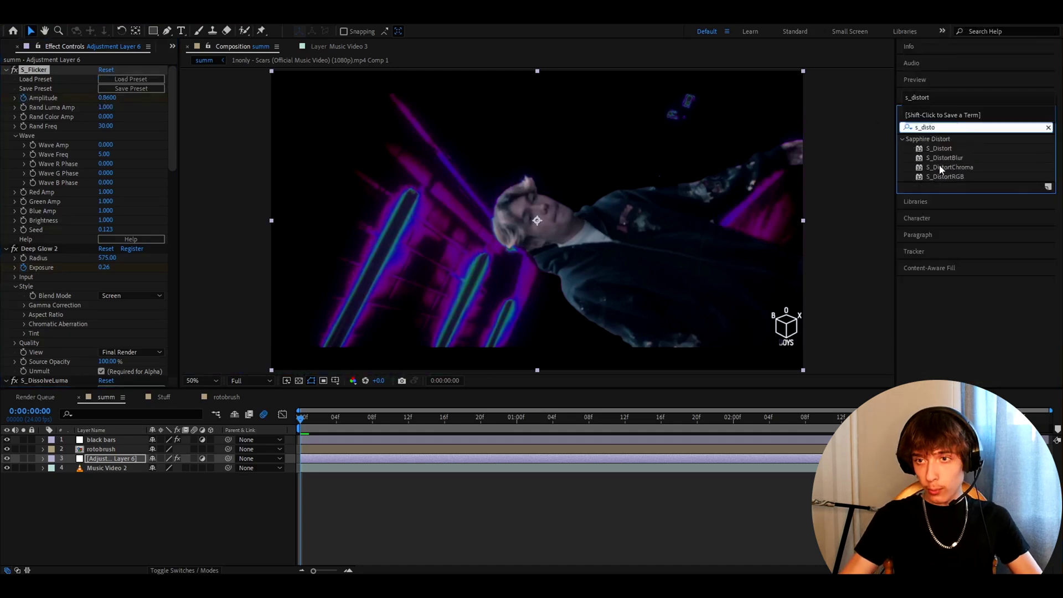
double_click(949, 168)
left_click(106, 145)
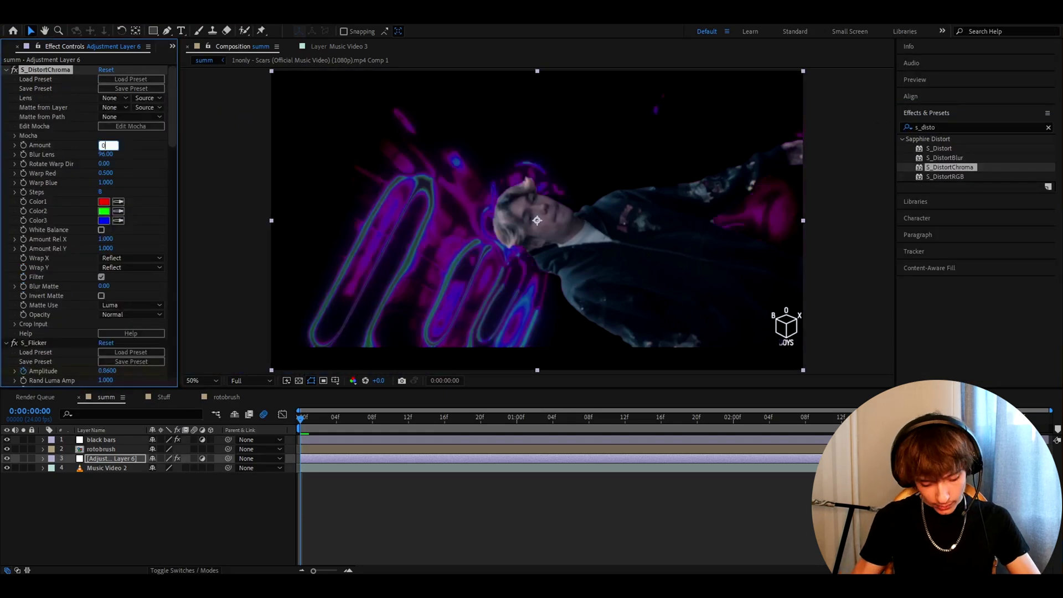
type("0.7")
key("Return")
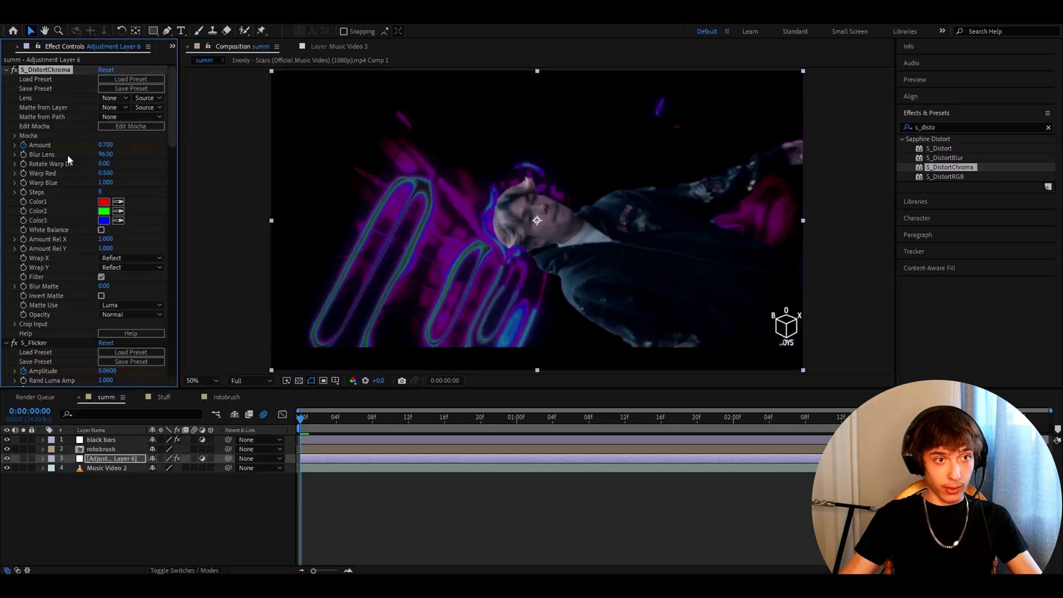
left_click(105, 155)
type("400")
key("Return")
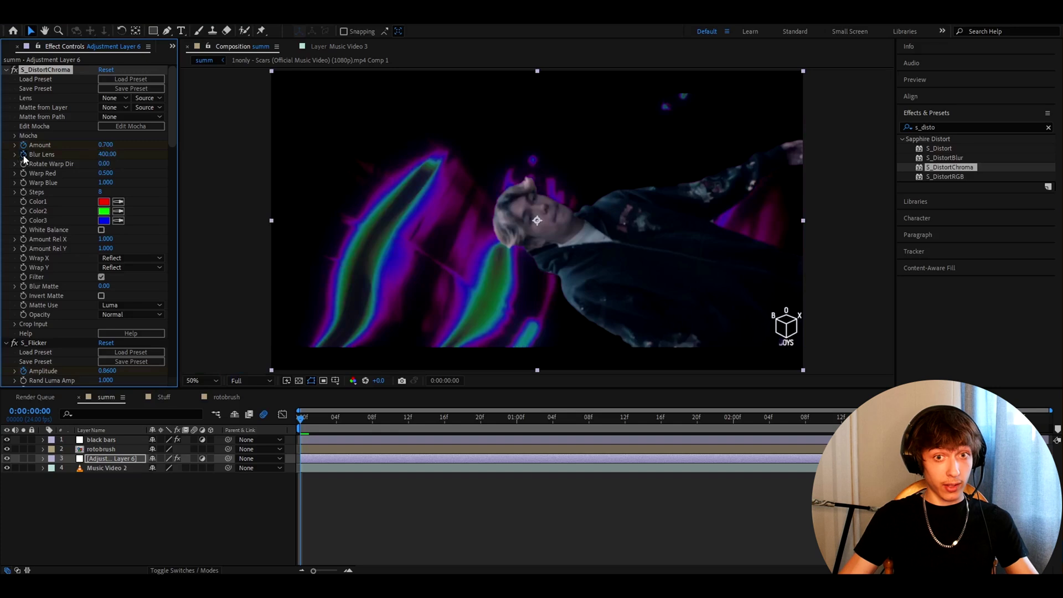
Apply Color Balance (HLS) above S_DistortChroma on the adjustment layer.
left_click_drag(941, 127, 867, 127)
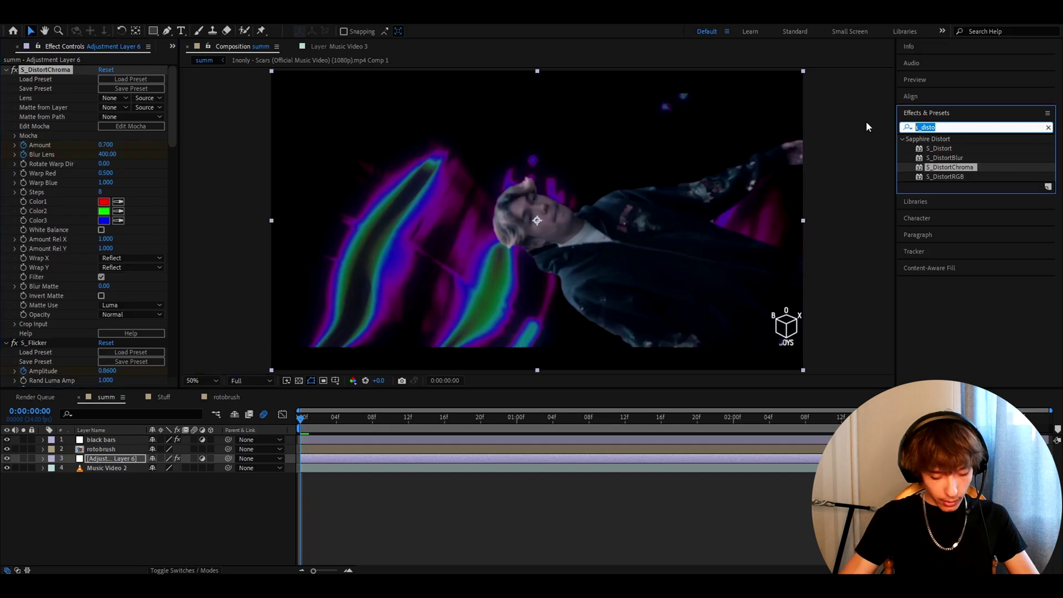
type("colo")
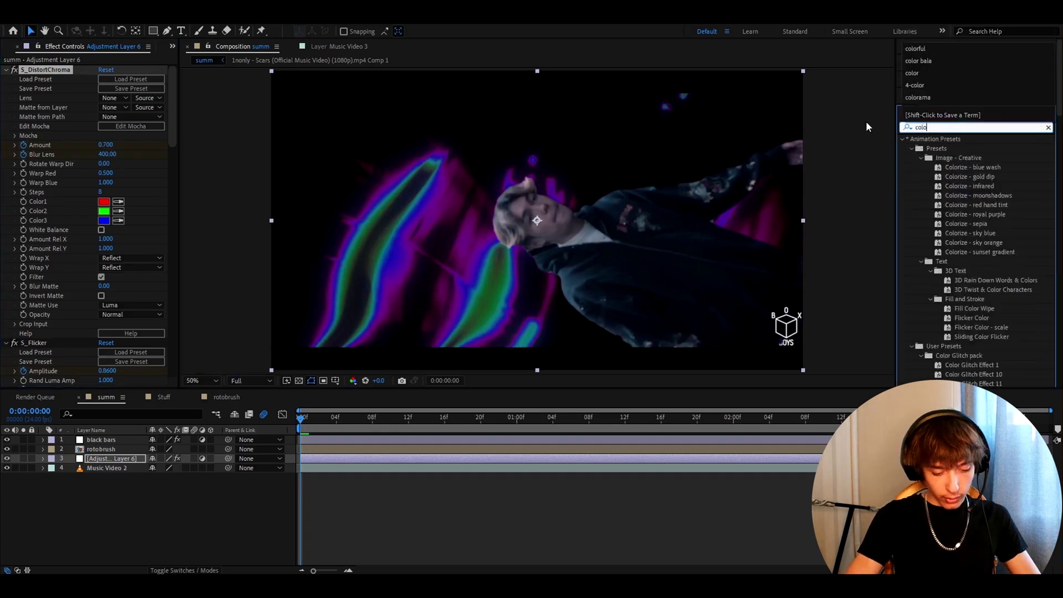
type("r bala")
left_click_drag(963, 176, 14, 76)
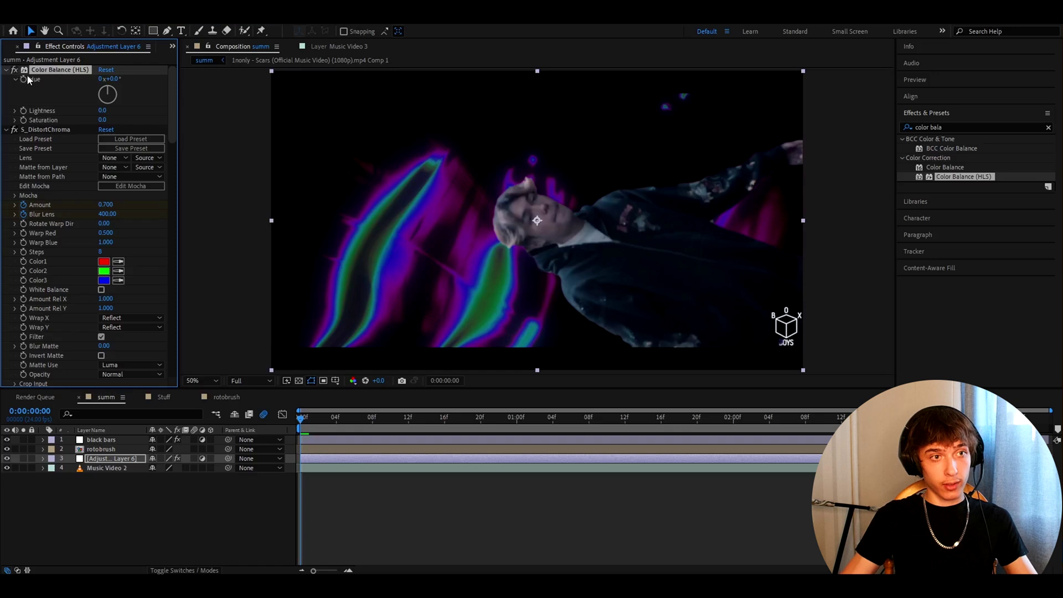
Apply S_DistortRGB above Color Balance (HLS) and keyframe its Amount at 1.12.
left_click(965, 127)
type("s_distor")
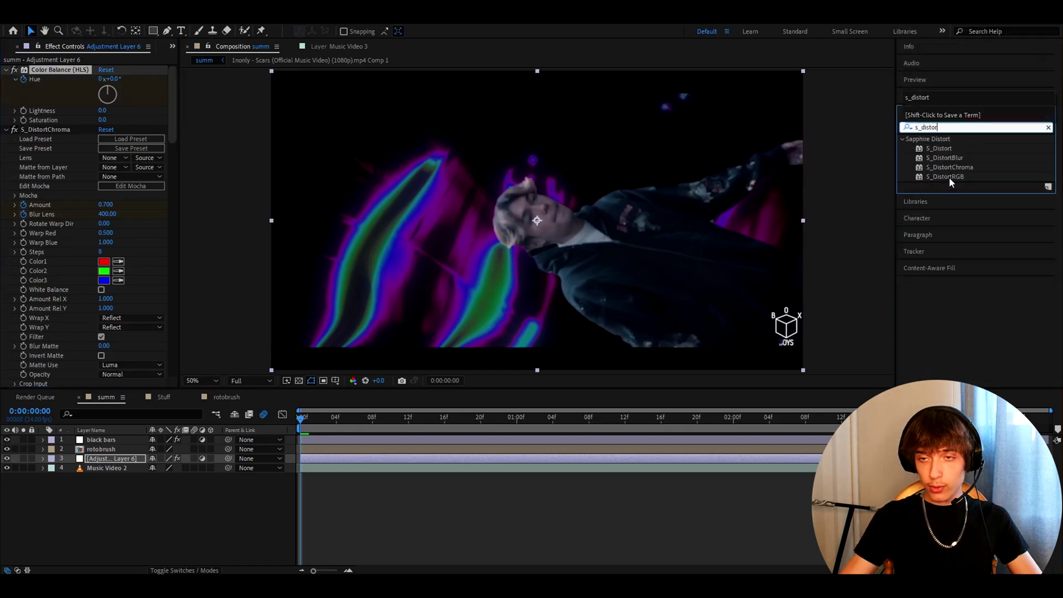
left_click_drag(951, 177, 33, 69)
left_click(104, 146)
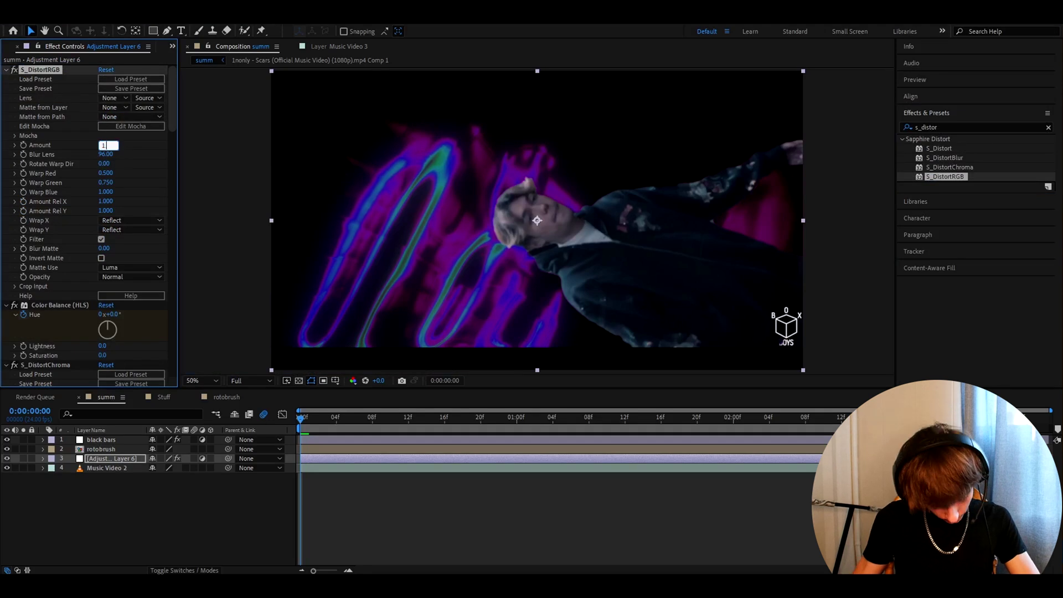
type("1.12")
key("Return")
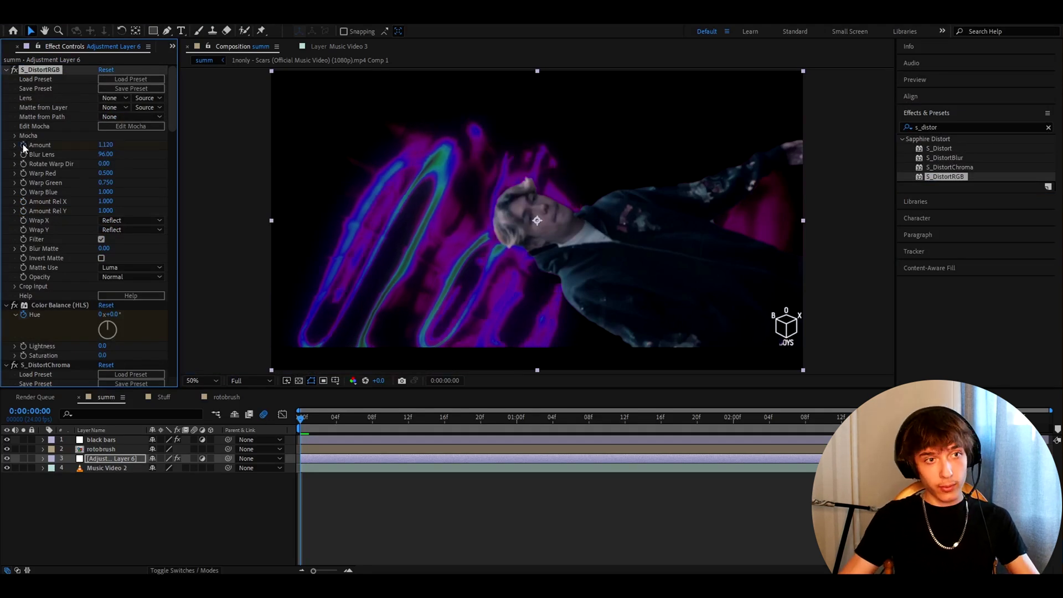
Apply the Stylize Posterize effect above S_DistortRGB with Level 3.
left_click(947, 127)
type("po")
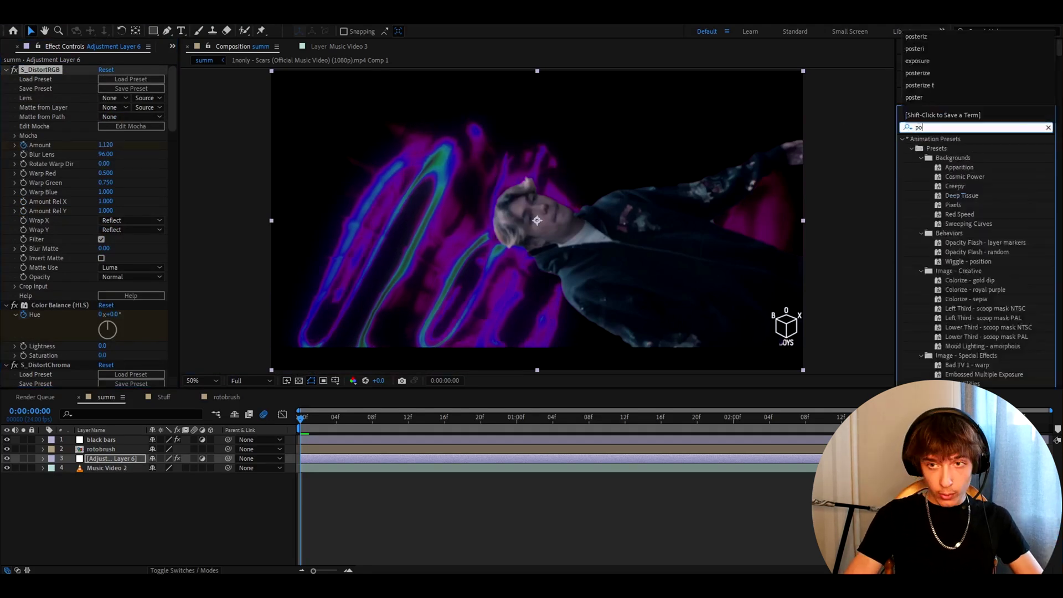
type("sterize")
left_click_drag(939, 205, 99, 79)
Apply Motion Tile above Posterize with Mirror Edges enabled and Output Width and Output Height at 150.
left_click(947, 127)
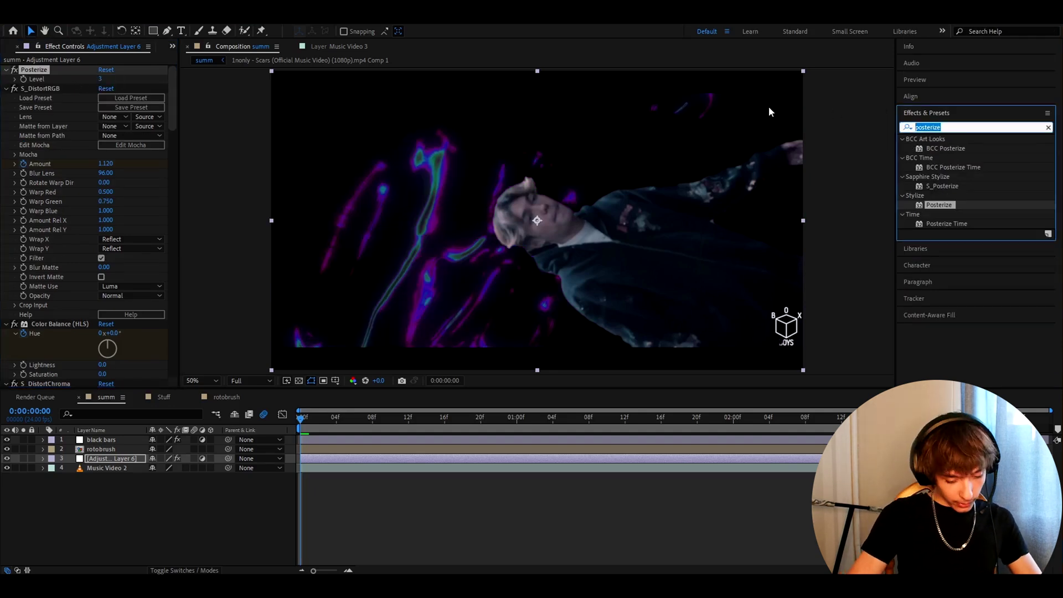
type("motion tile")
left_click_drag(941, 148, 81, 77)
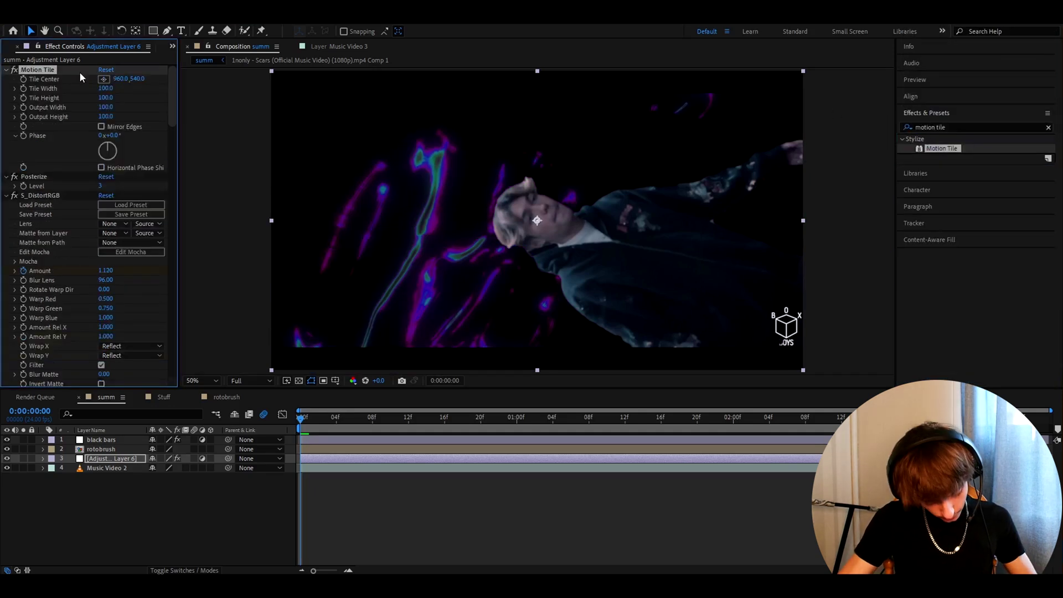
left_click(104, 117)
type("150")
key("shift+Tab")
type("150")
key("Return")
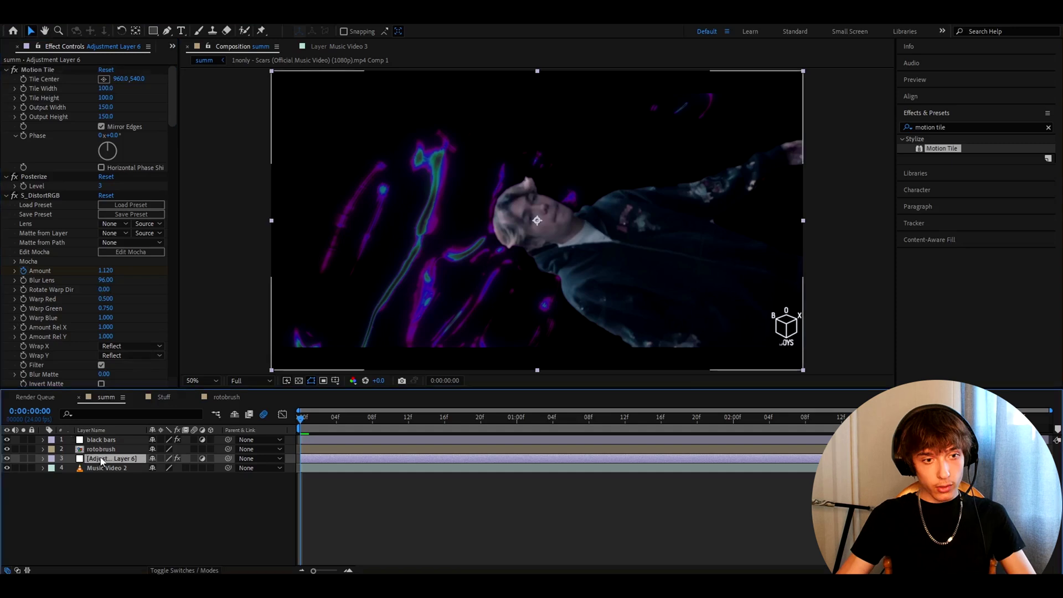
Set the Effect Opacity of S_PseudoColor on the adjustment layer to 0% and keyframe it at frame 0.
key("e")
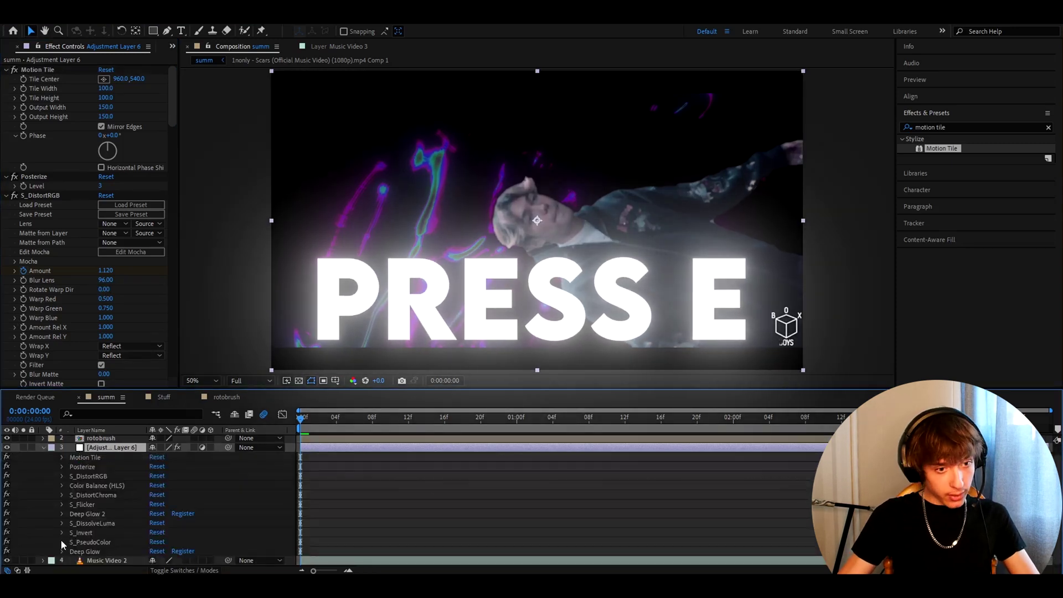
left_click(62, 542)
scroll(66, 531, "down", 5)
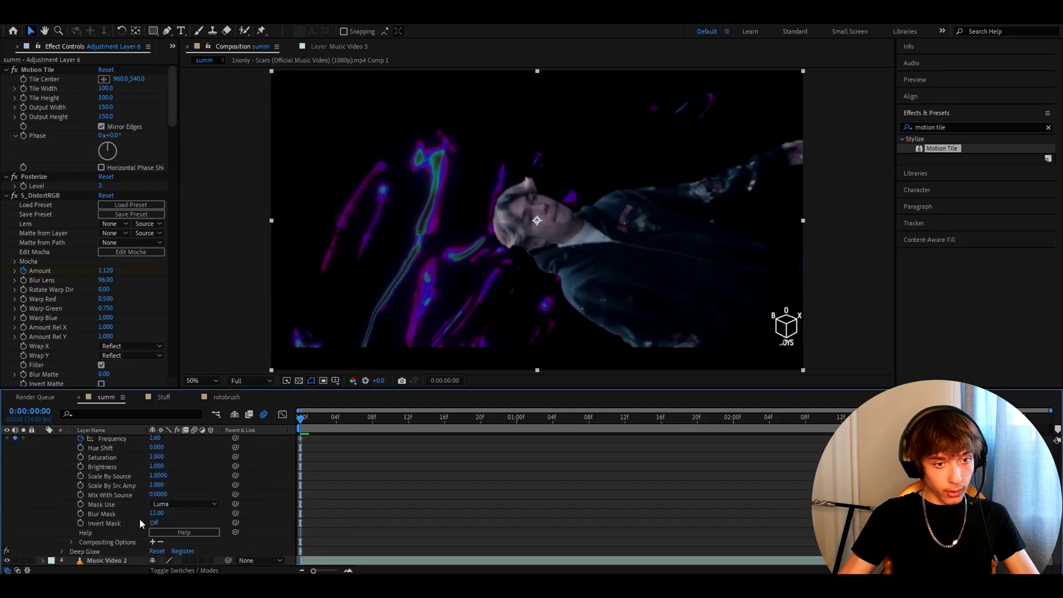
left_click(72, 543)
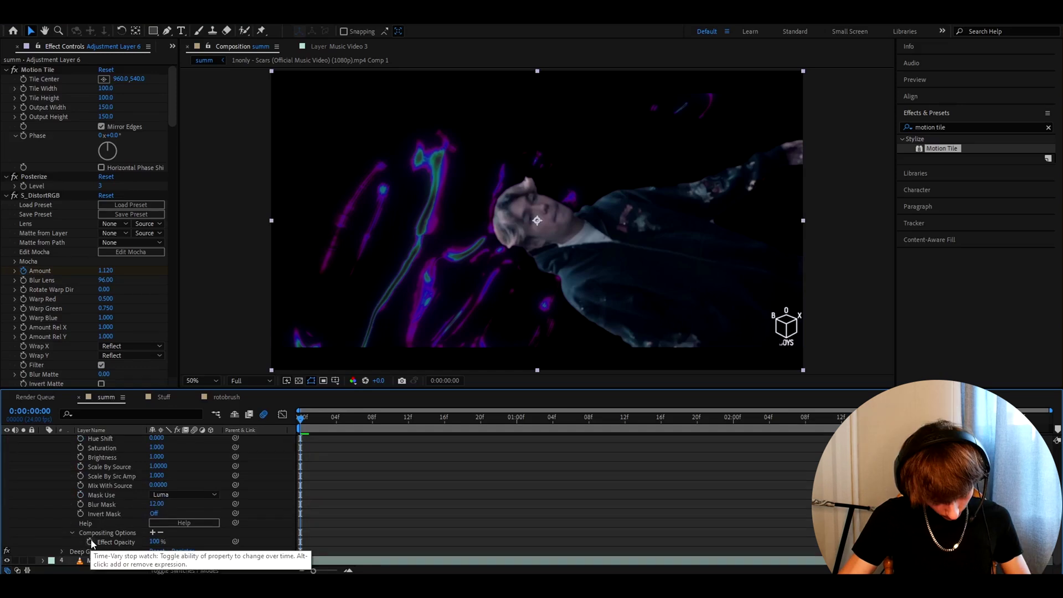
left_click(158, 542)
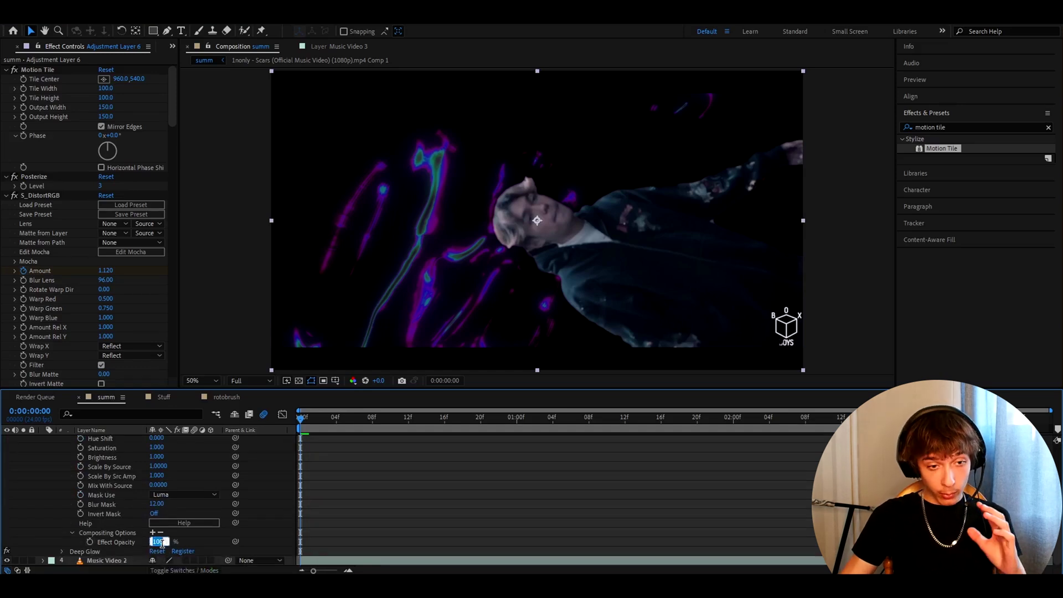
key("BackSpace")
type("0")
key("Return")
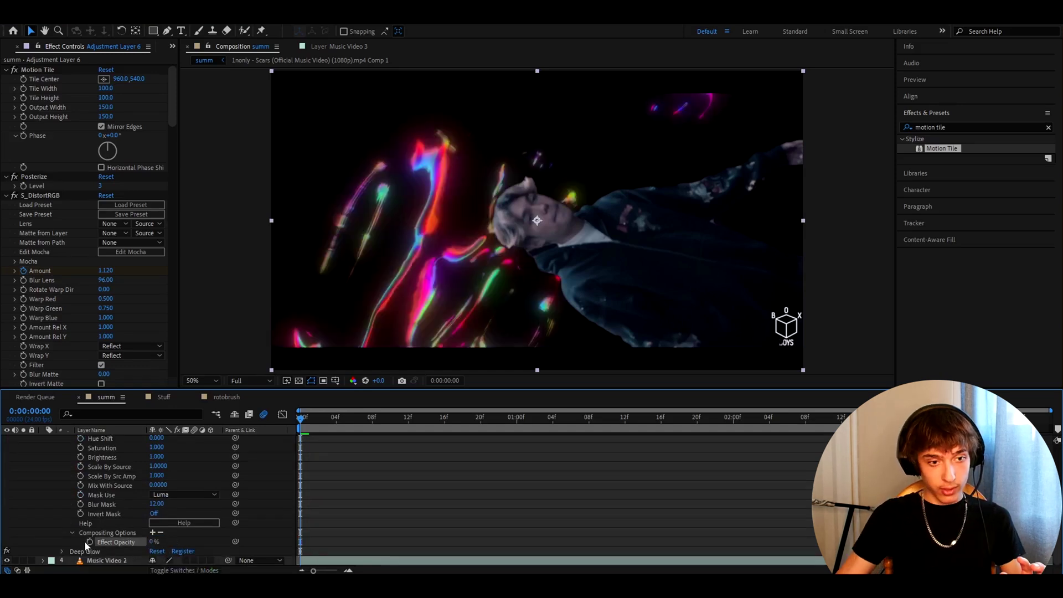
left_click(90, 542)
Set S_Invert's Effect Opacity to 0%, keyframe it at frame 0, and collapse the adjustment layer's properties.
scroll(67, 477, "up", 4)
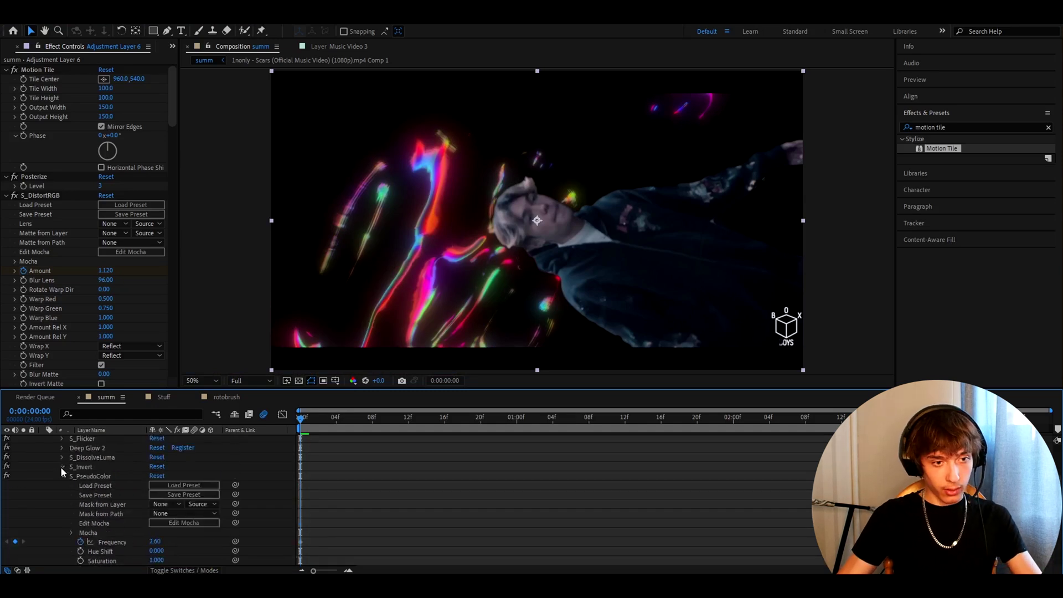
left_click(61, 467)
scroll(74, 495, "down", 3)
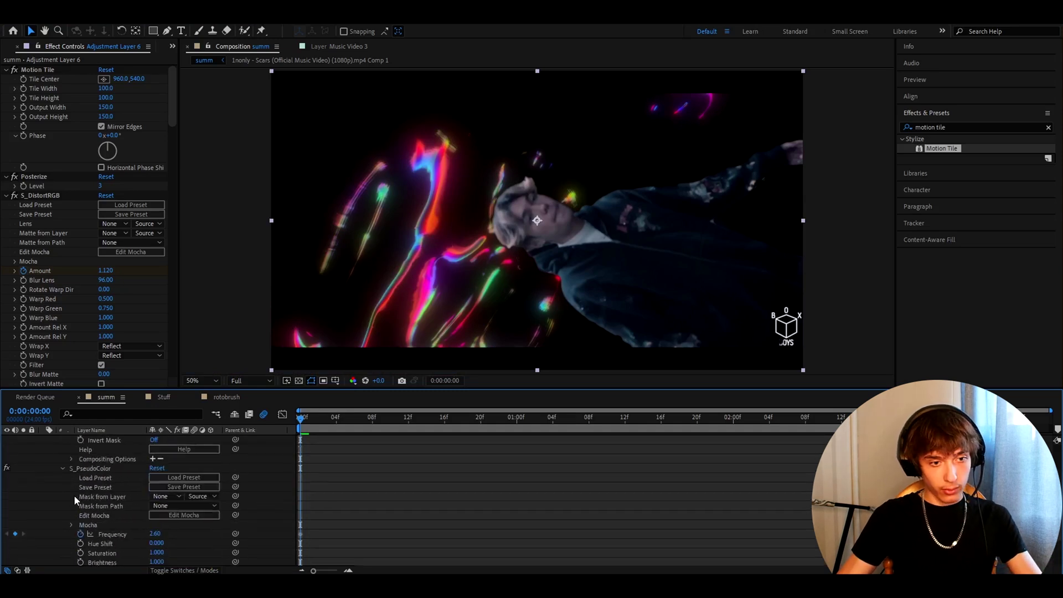
left_click(71, 459)
left_click(158, 468)
type("0")
key("Return")
left_click(89, 468)
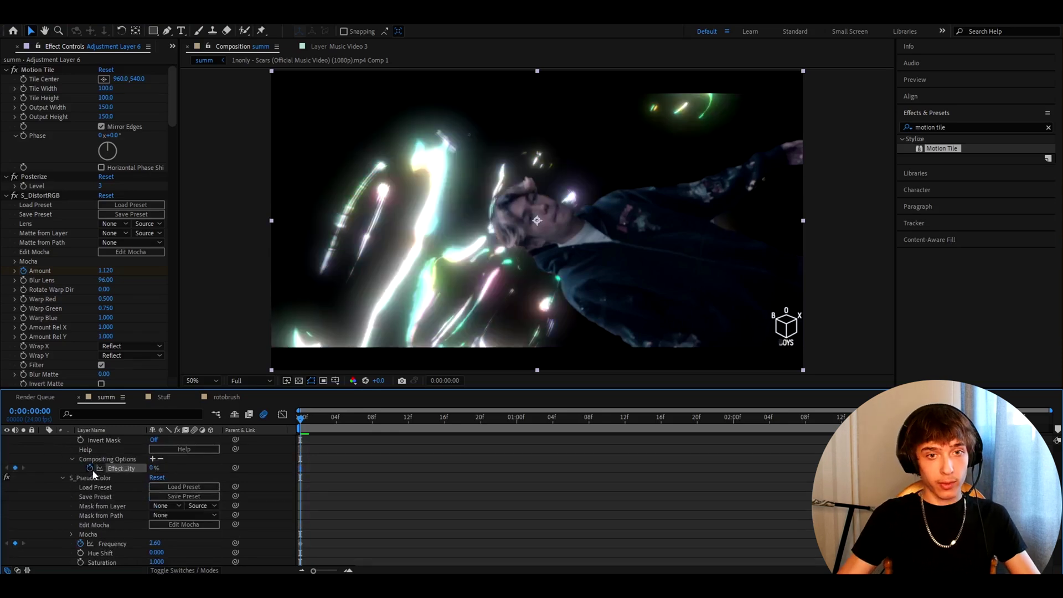
scroll(93, 474, "up", 10)
left_click(43, 459)
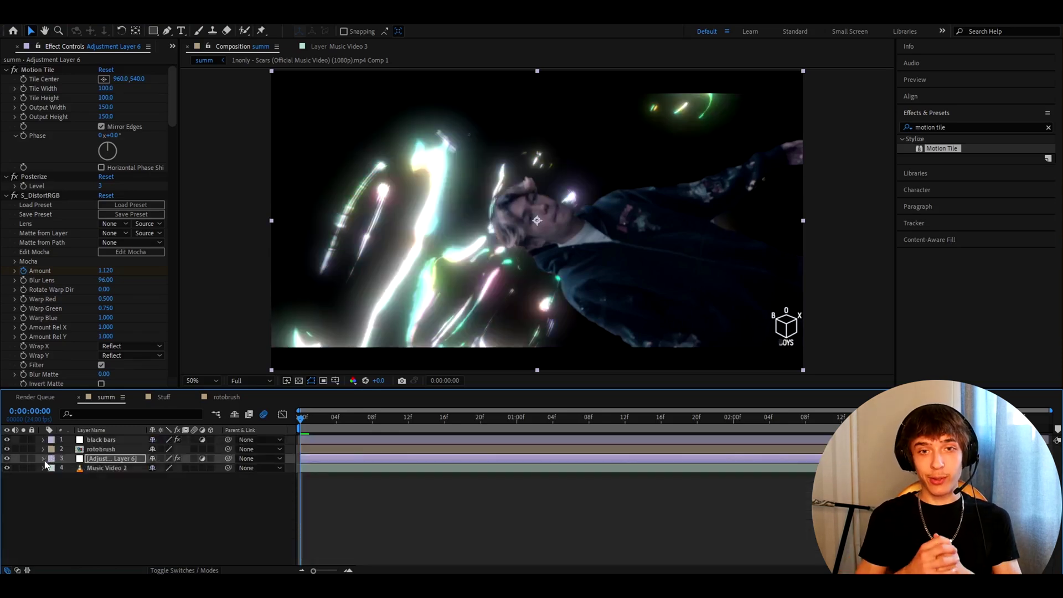
left_click_drag(336, 419, 238, 422)
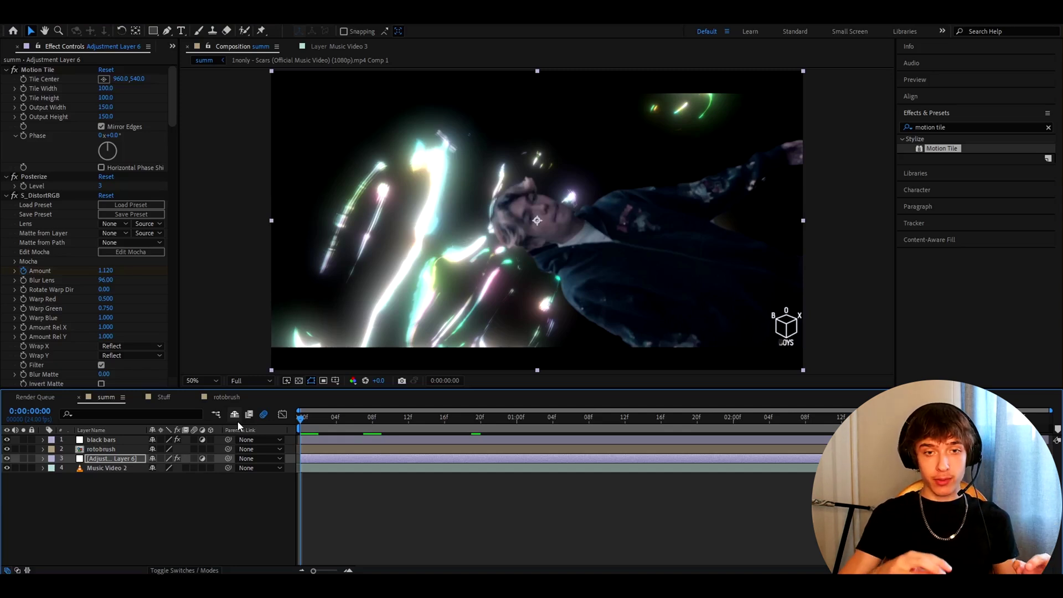
Reveal the adjustment layer's keyframes and move the Effect Opacity keyframes to frame 3 for S_PseudoColor and frame 4 for S_Invert.
left_click(311, 460)
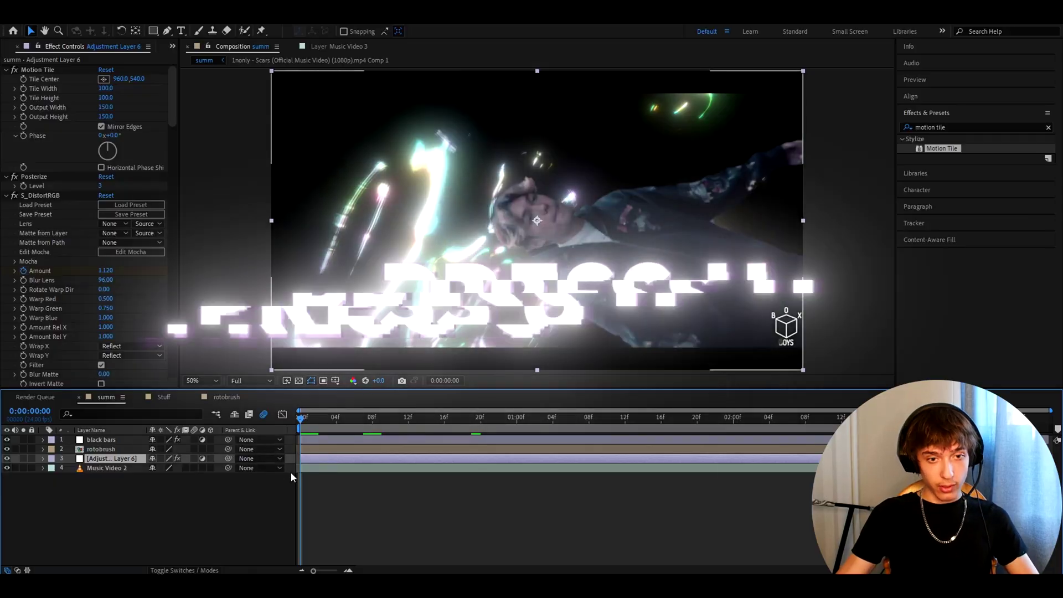
key("u")
scroll(288, 466, "up", 4)
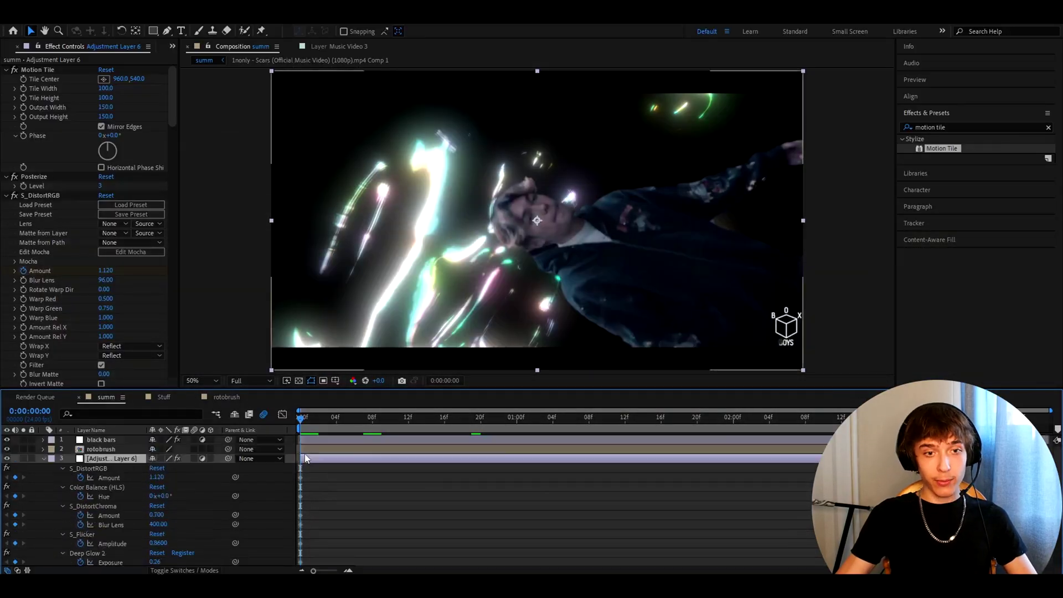
left_click_drag(304, 421, 325, 419)
scroll(332, 503, "down", 3)
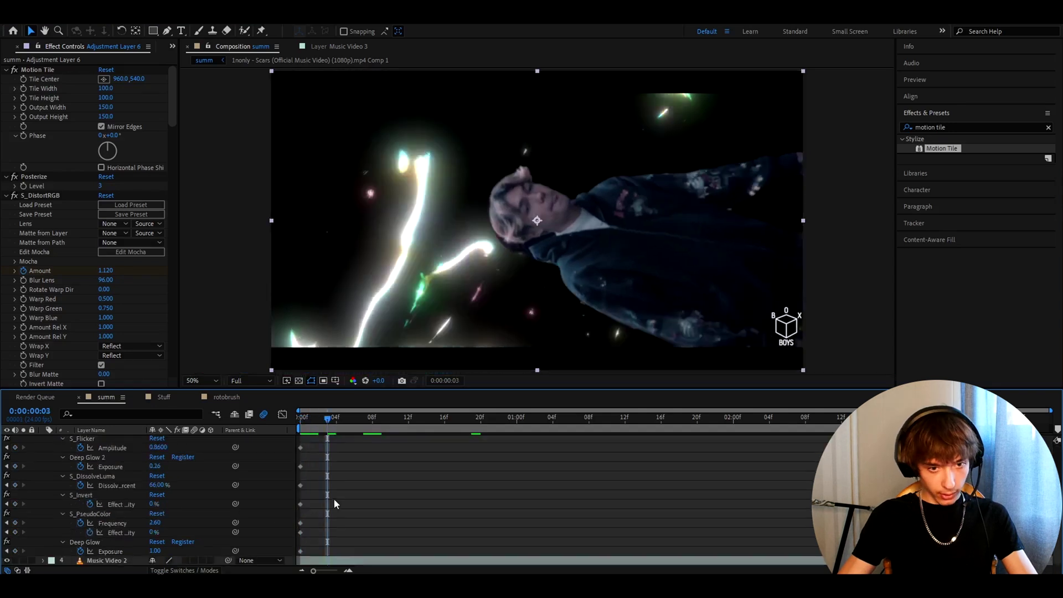
left_click(119, 532)
left_click_drag(300, 533, 328, 534)
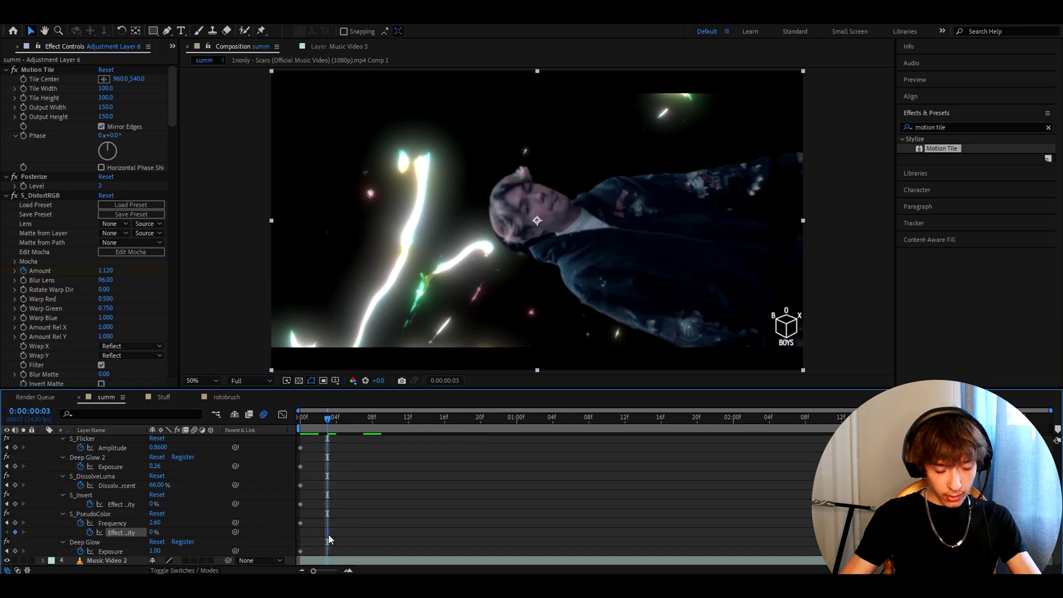
left_click(300, 504)
left_click_drag(301, 505, 335, 505)
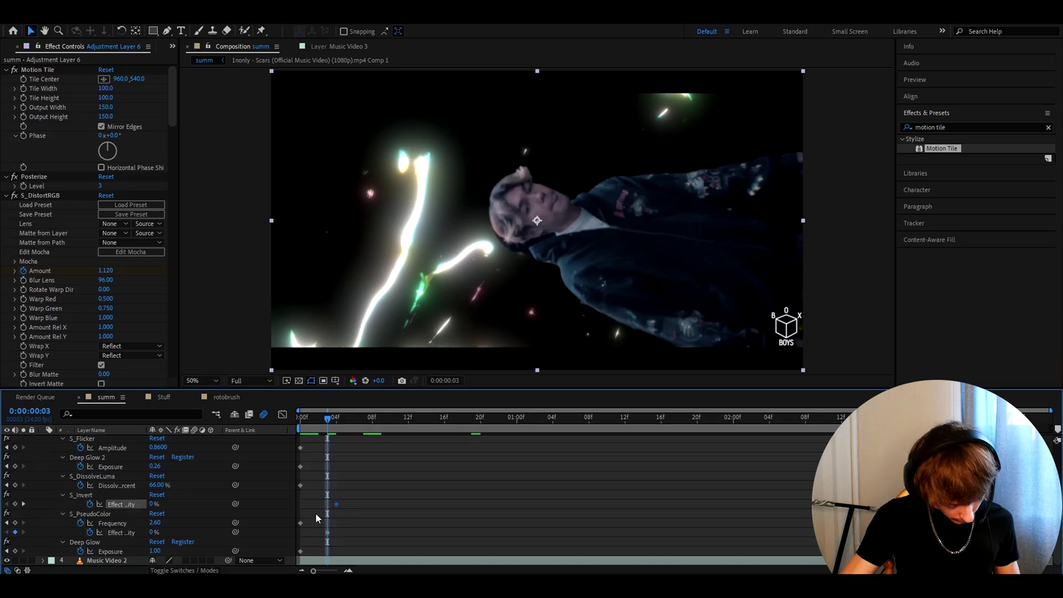
Keyframe the Effect Opacity of both S_Invert and S_PseudoColor at 100% on frame 7.
left_click_drag(329, 424, 362, 420)
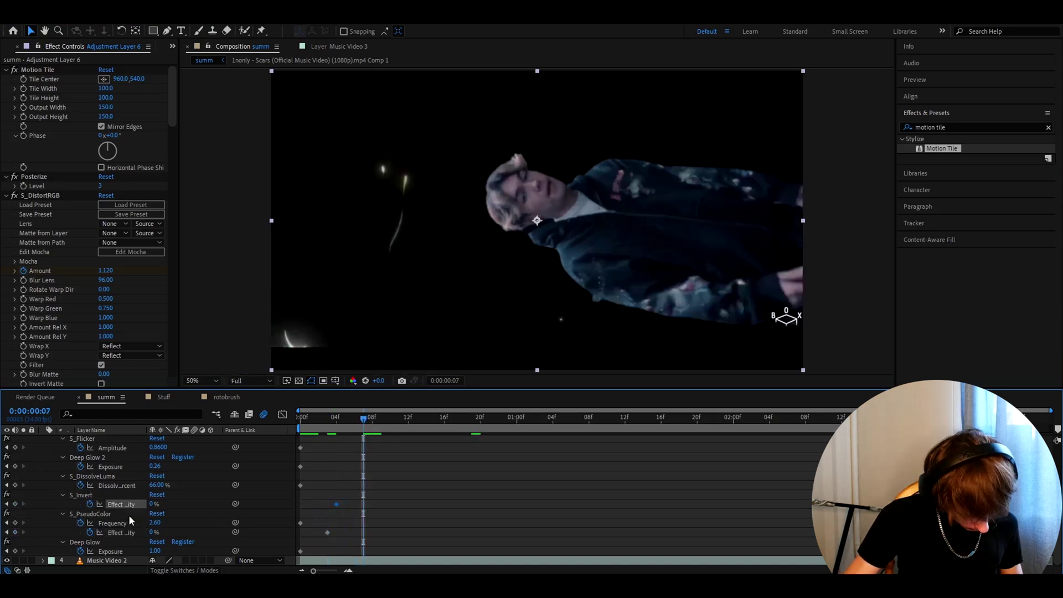
left_click(149, 504)
type("100")
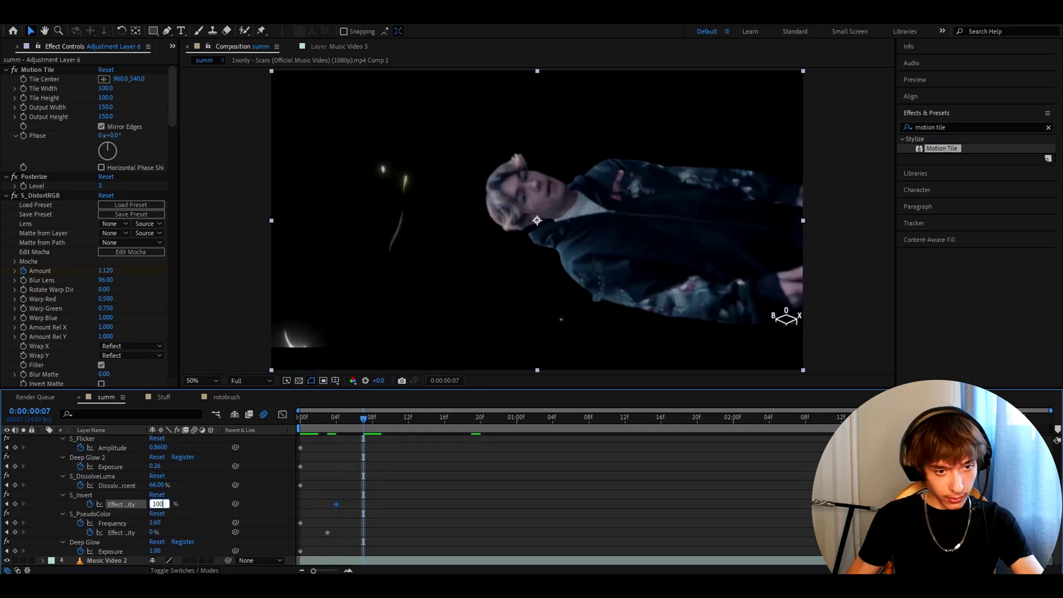
key("Return")
left_click(153, 533)
type("1")
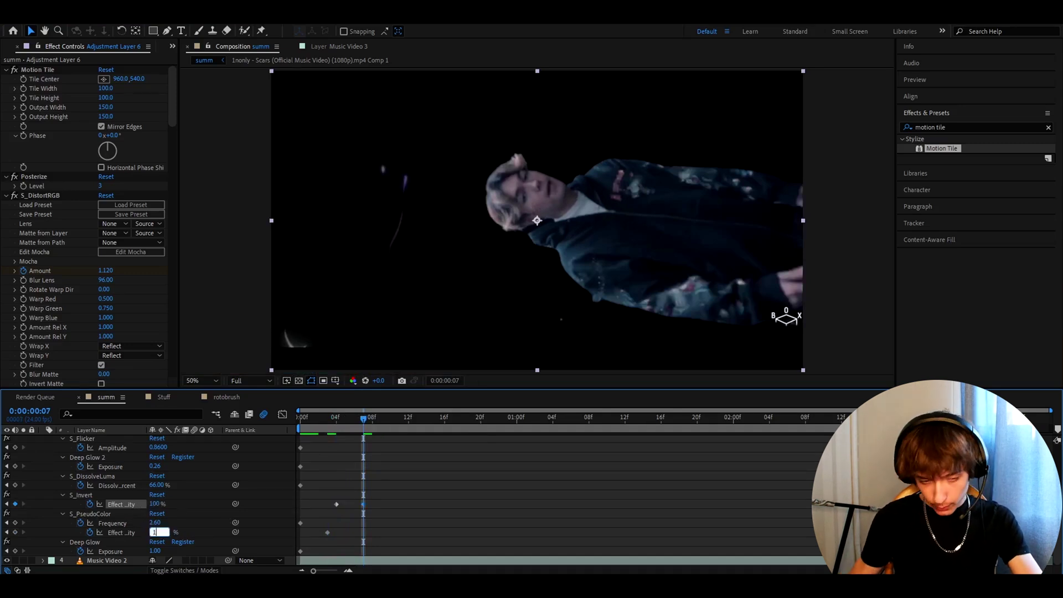
type("00")
key("Return")
Keyframe S_Invert's Effect Opacity at 0% on frame 14 and at 100% on frame 13.
key("space")
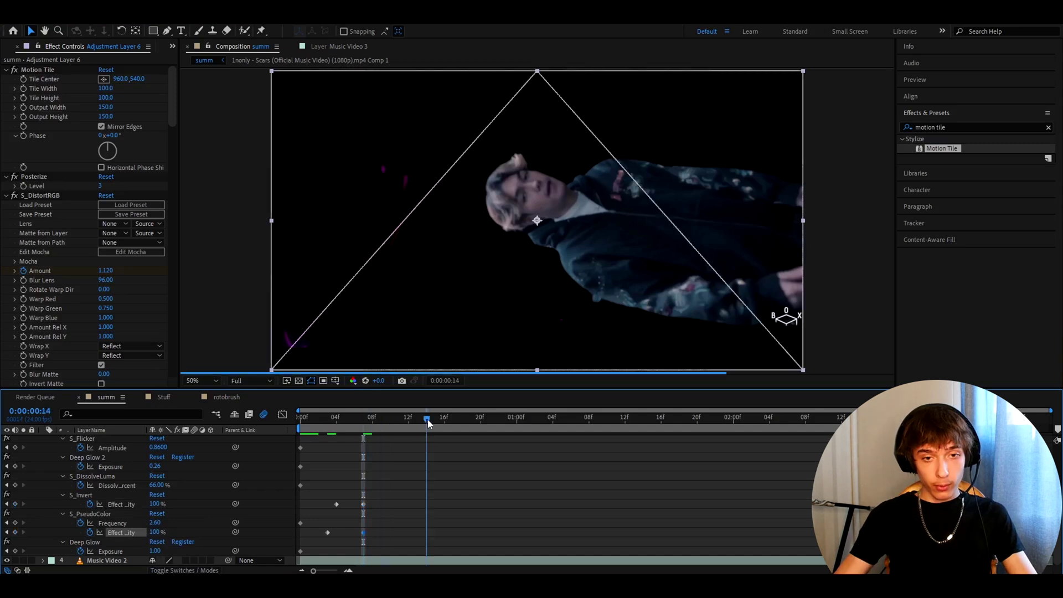
left_click(155, 504)
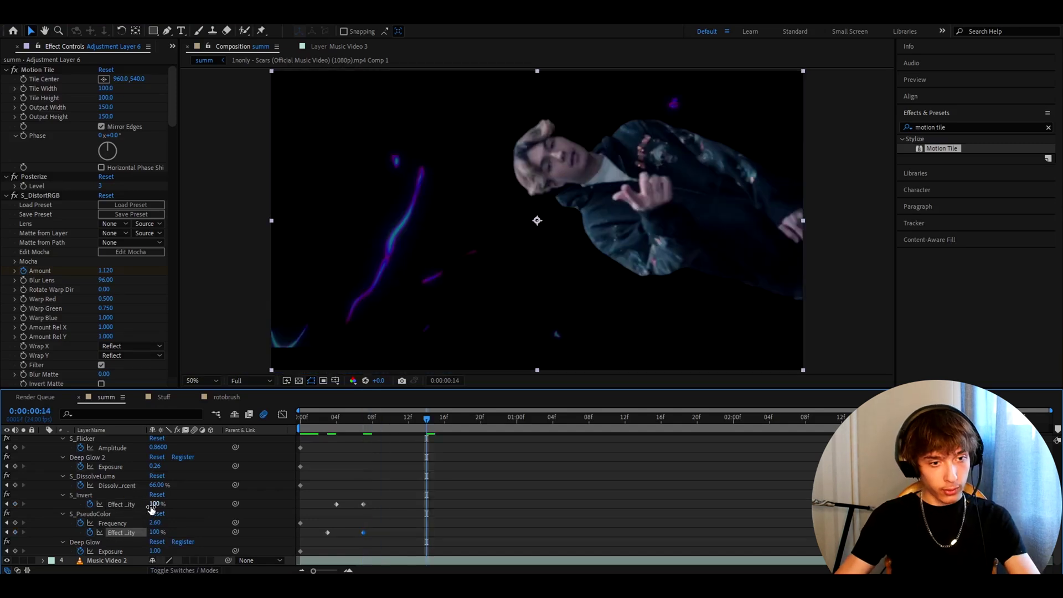
type("2")
key("Return")
key("Page_Up")
left_click(154, 503)
type("100")
key("Return")
Go to the one-second mark and check the composition's frame rate in Composition Settings.
left_click_drag(420, 425, 519, 429)
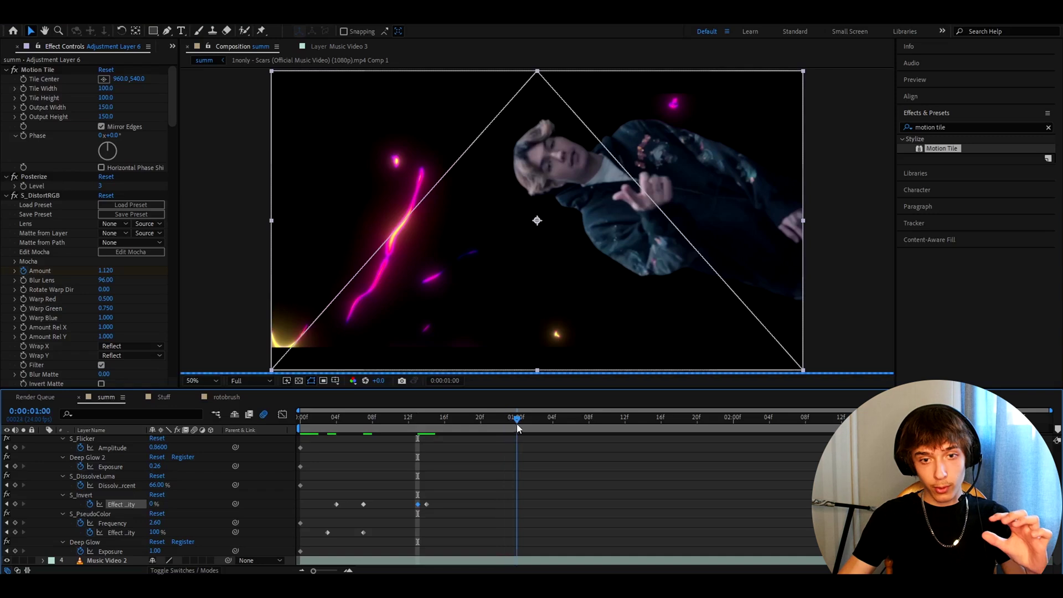
left_click(55, 18)
left_click(90, 46)
double_click(585, 295)
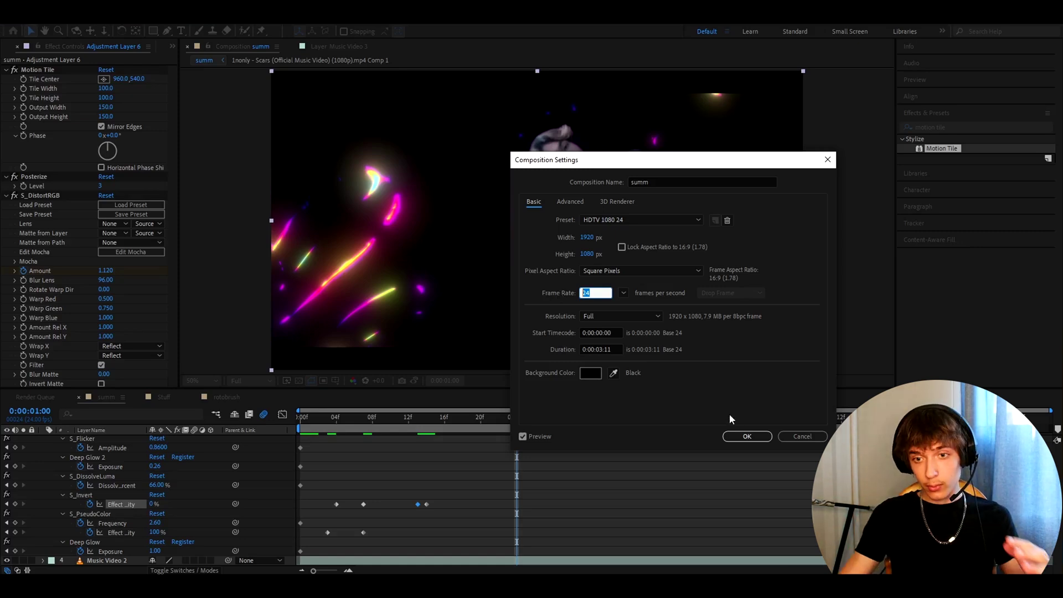
left_click(764, 436)
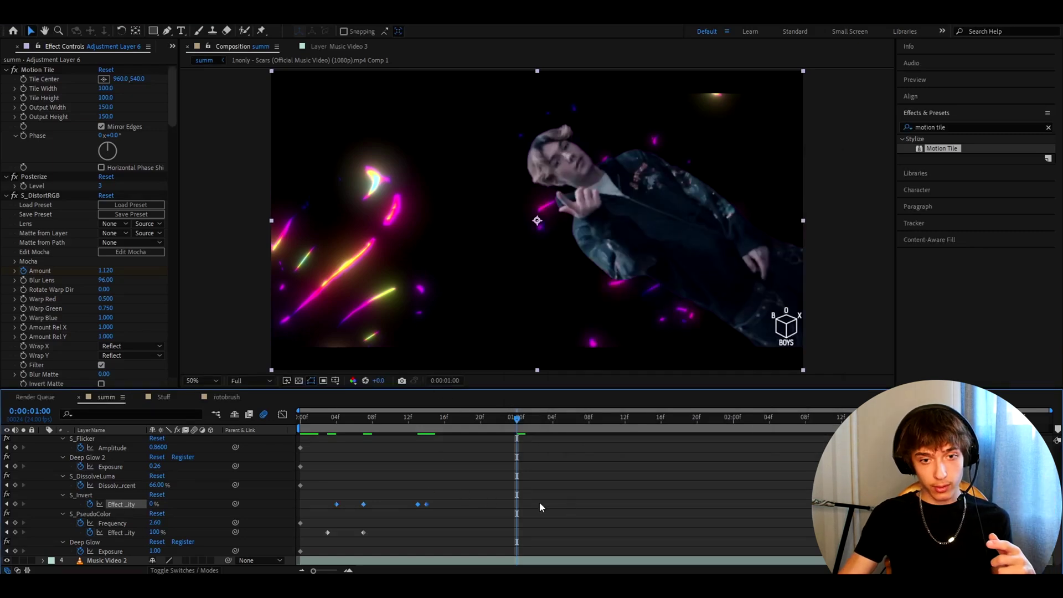
Keyframe S_PseudoColor's Effect Opacity at 0% at the one-second mark.
left_click(470, 536)
left_click(122, 532)
left_click(157, 532)
type("0")
key("Return")
Easy-ease S_PseudoColor's three Effect Opacity keyframes and lengthen the handles between frame 7 and one second for a steeper mid-curve drop.
left_click_drag(520, 533, 323, 533)
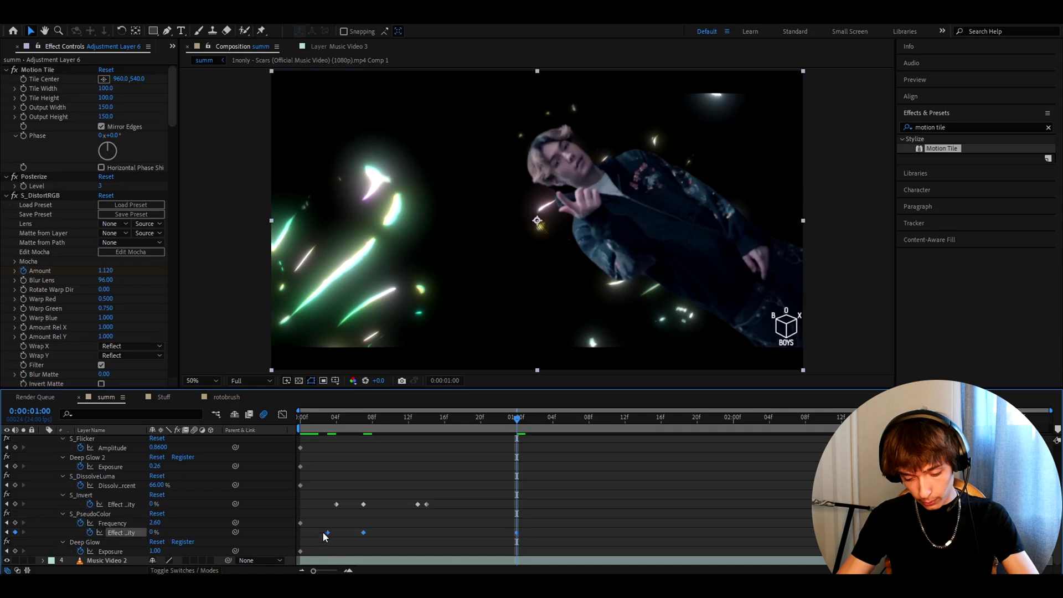
key("F9")
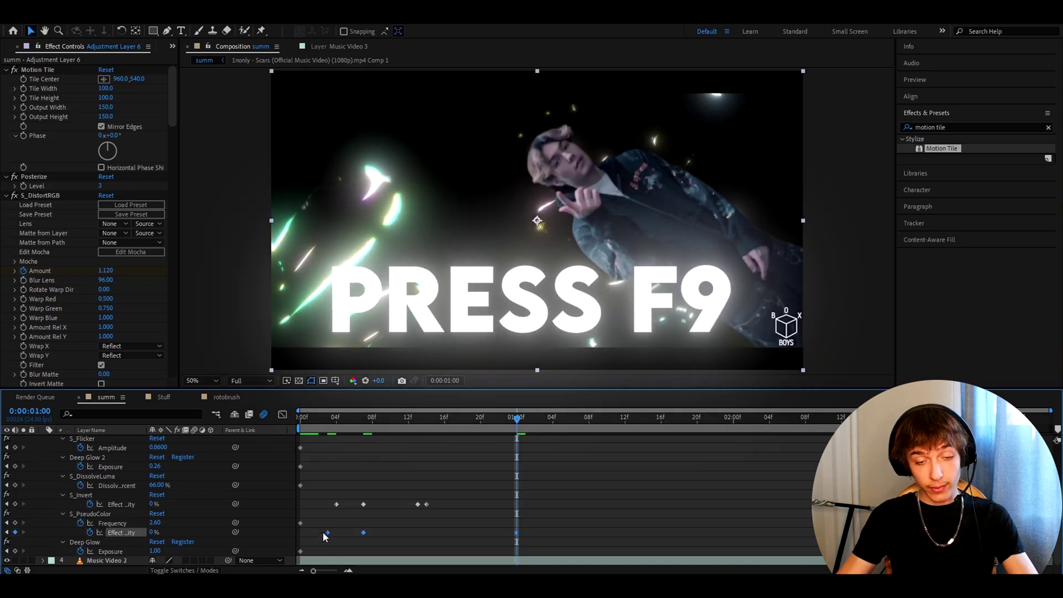
left_click(283, 415)
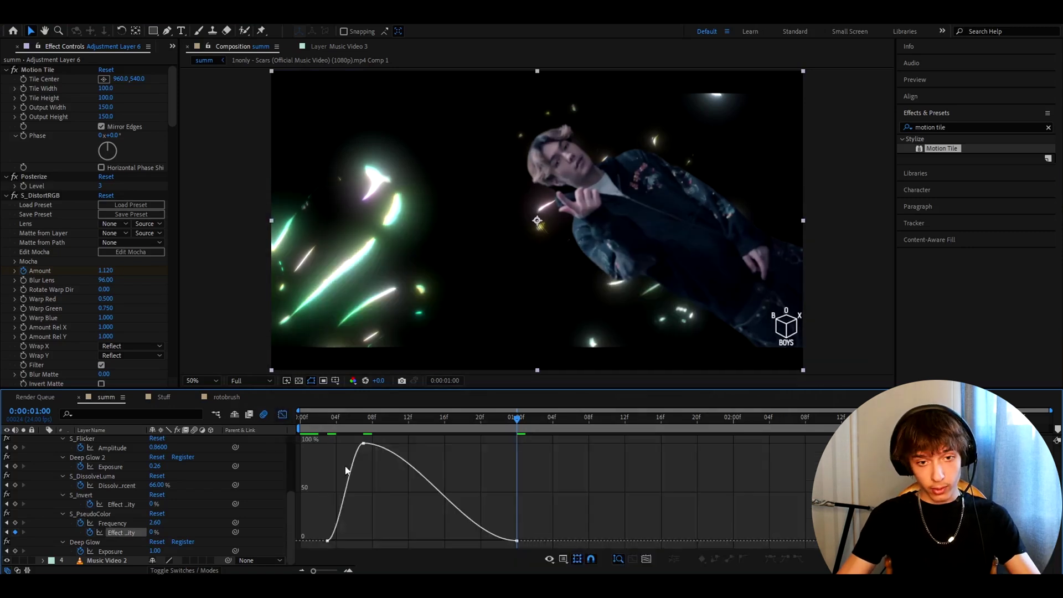
left_click(363, 443)
left_click_drag(435, 446, 486, 449)
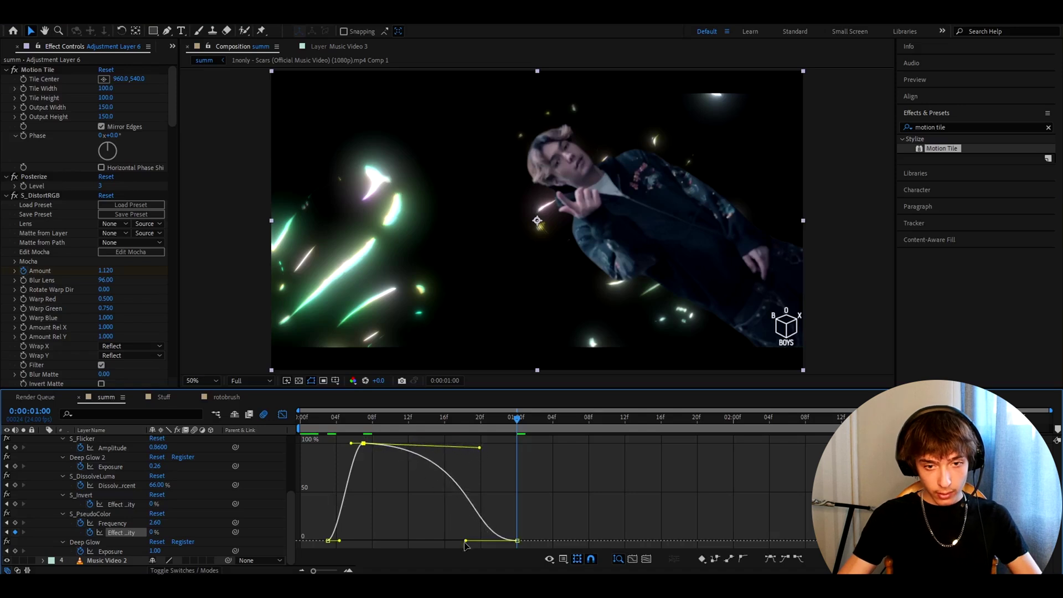
left_click_drag(467, 541, 411, 539)
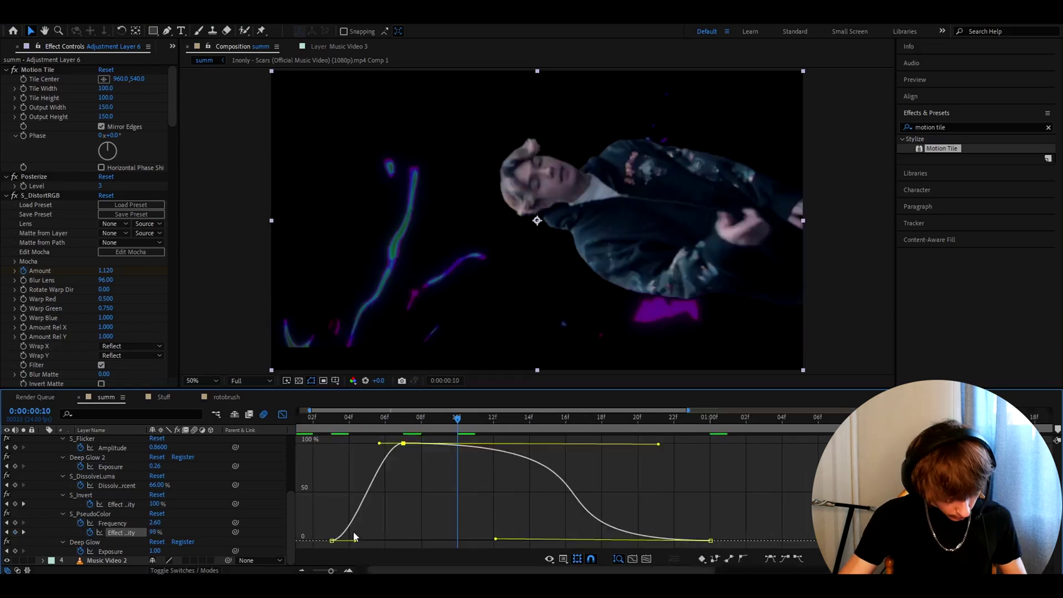
Reshape S_PseudoColor's Effect Opacity curve so it rises steeply right from its first keyframe.
left_click_drag(354, 541, 366, 445)
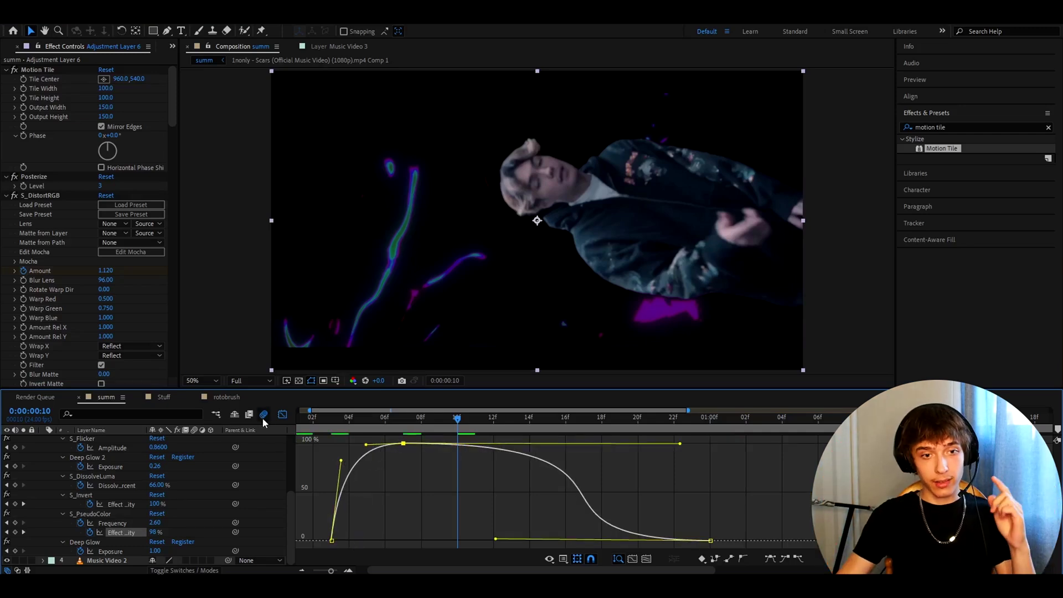
left_click(282, 415)
Keyframe Deep Glow's Exposure at 1.00 at 0:00:01:05.
left_click(710, 418)
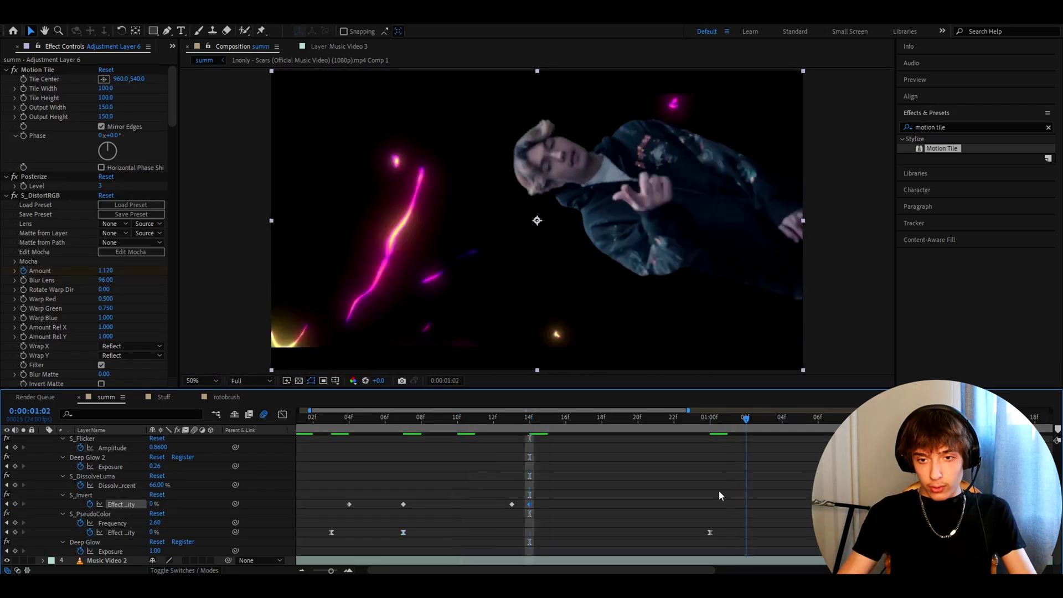
left_click_drag(718, 422, 801, 424)
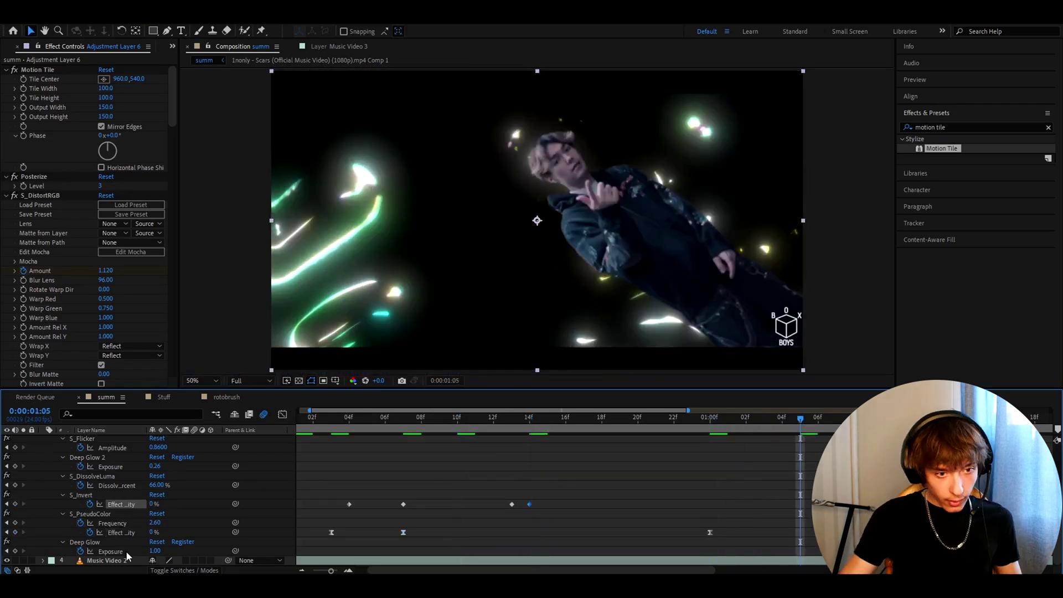
left_click(91, 554)
left_click(15, 550)
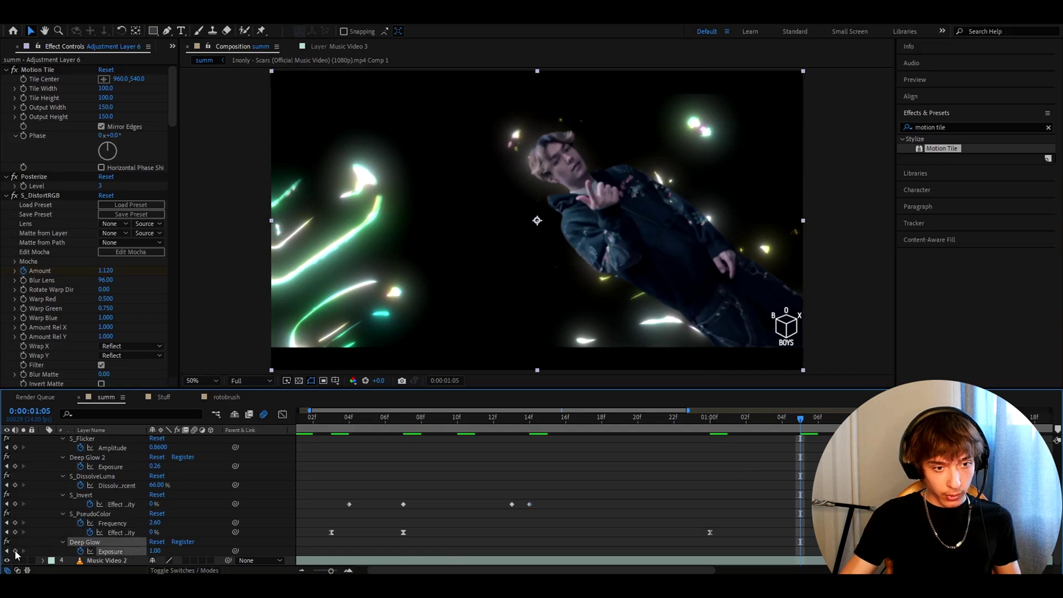
Split Adjustment Layer 6 at 0:00:01:13 and discard the part after that point.
scroll(465, 430, "right", 4)
left_click_drag(465, 427, 610, 427)
scroll(606, 454, "up", 4)
left_click(610, 459)
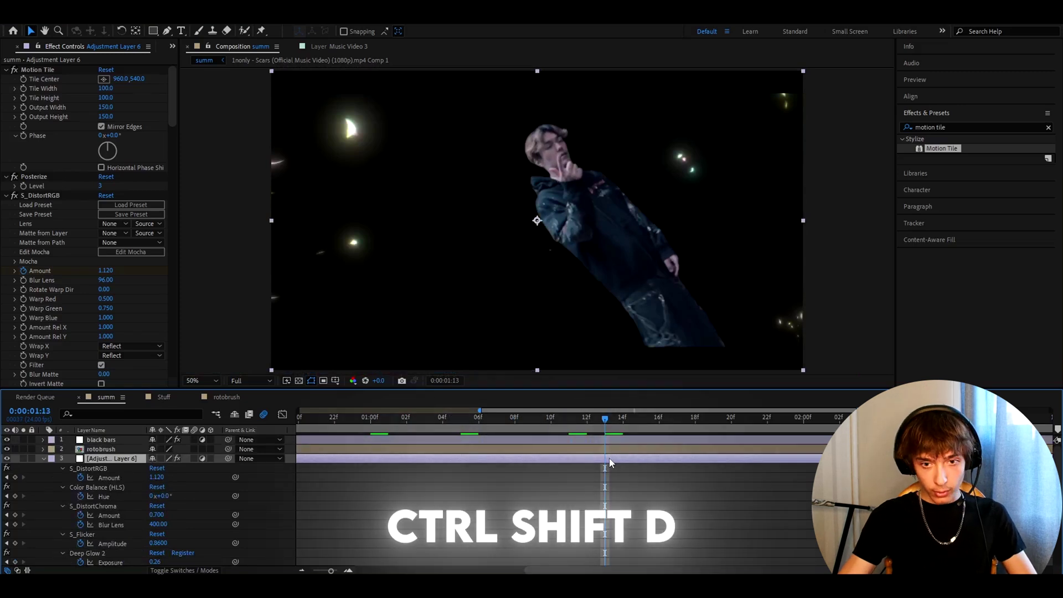
key("ctrl+shift+d")
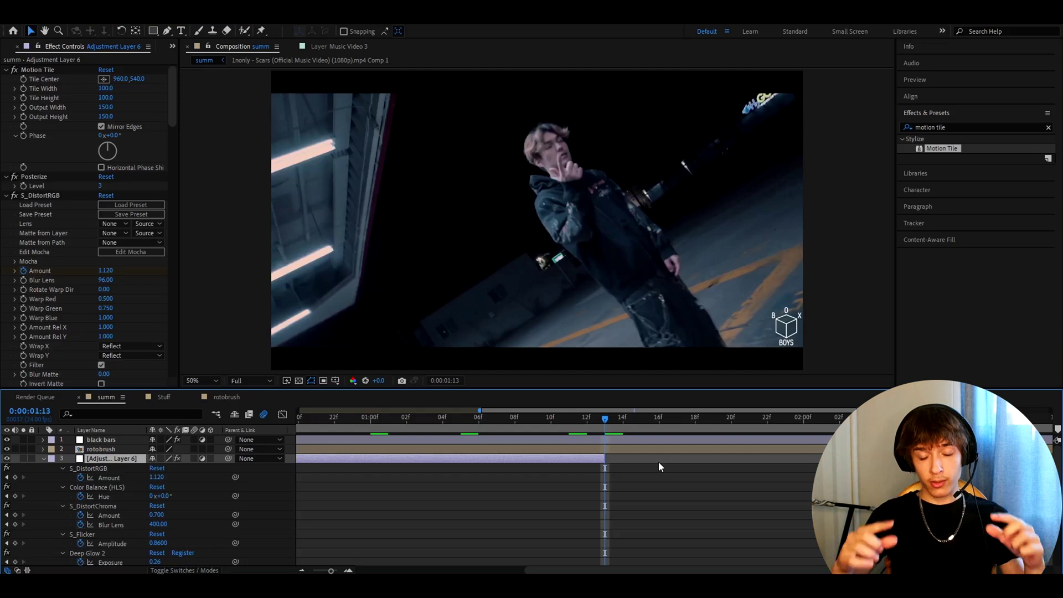
At 0:00:01:13, keyframe Deep Glow's Exposure at 0 and S_PseudoColor's Frequency at 4.09.
scroll(467, 495, "down", 5)
left_click(155, 551)
type("0")
key("Return")
left_click(155, 523)
type("4")
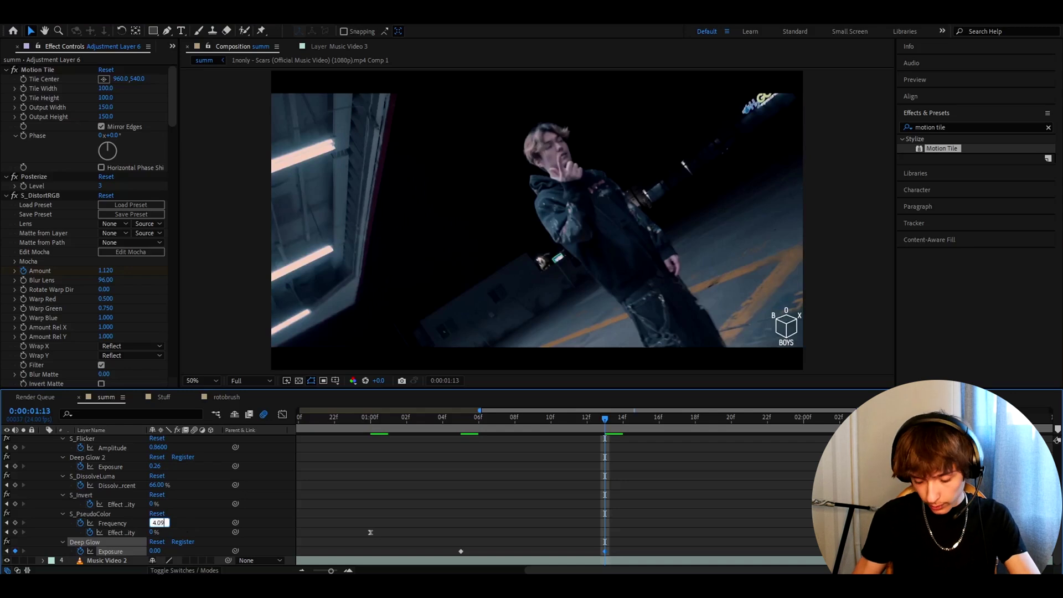
key("Return")
At 0:00:01:13, keyframe S_DissolveLuma's dissolve percentage at 0% and Deep Glow 2's Exposure at 0.
left_click(166, 485)
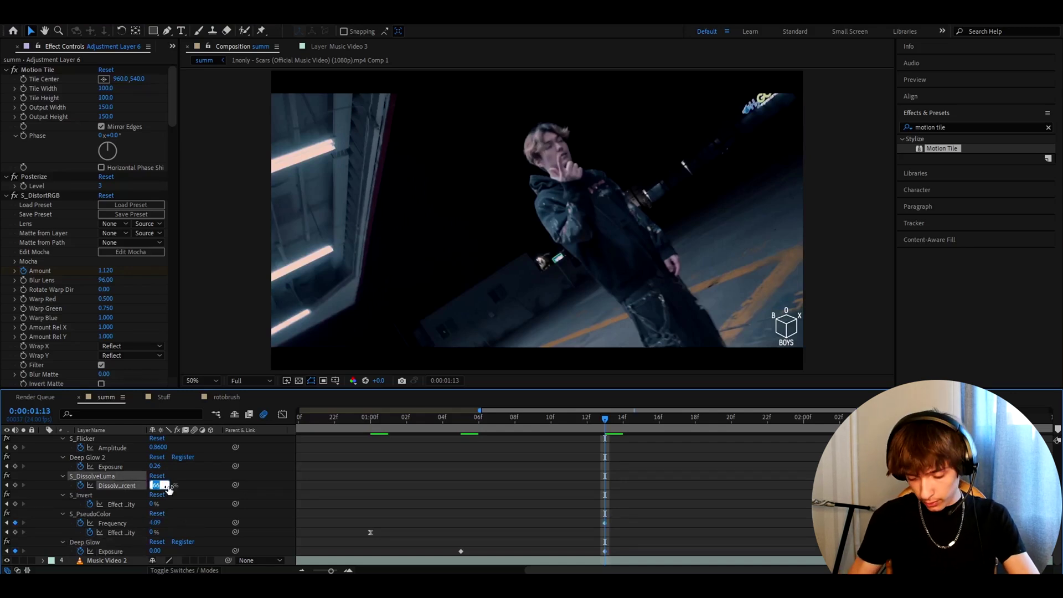
type("0")
key("Return")
scroll(166, 487, "up", 1)
left_click(155, 495)
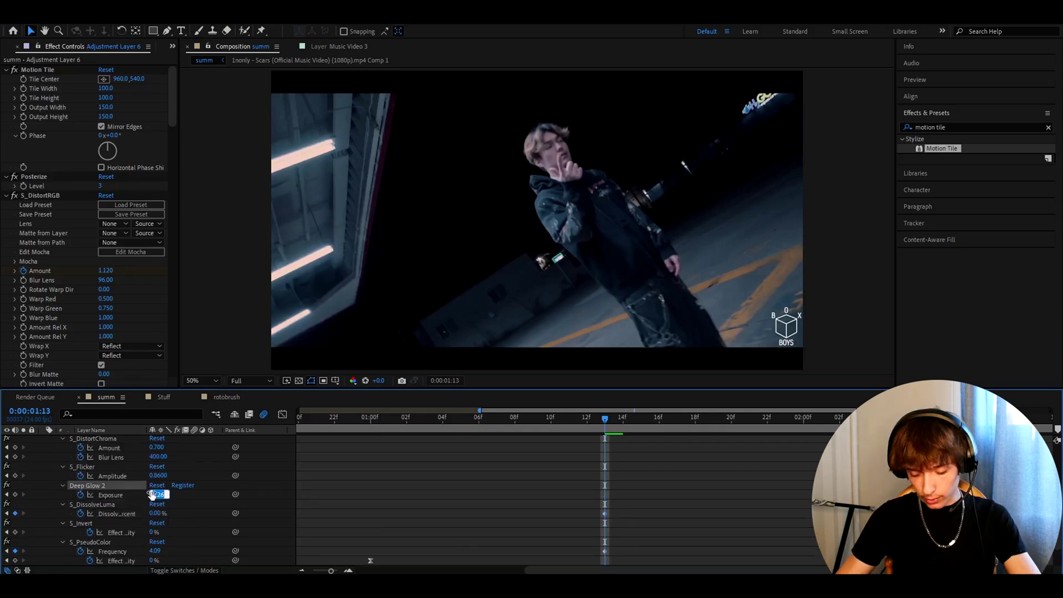
type("0")
key("Return")
At 0:00:01:13, keyframe S_Flicker's Amplitude and S_DistortChroma's Amount at 0.
left_click(157, 476)
type("0")
key("Return")
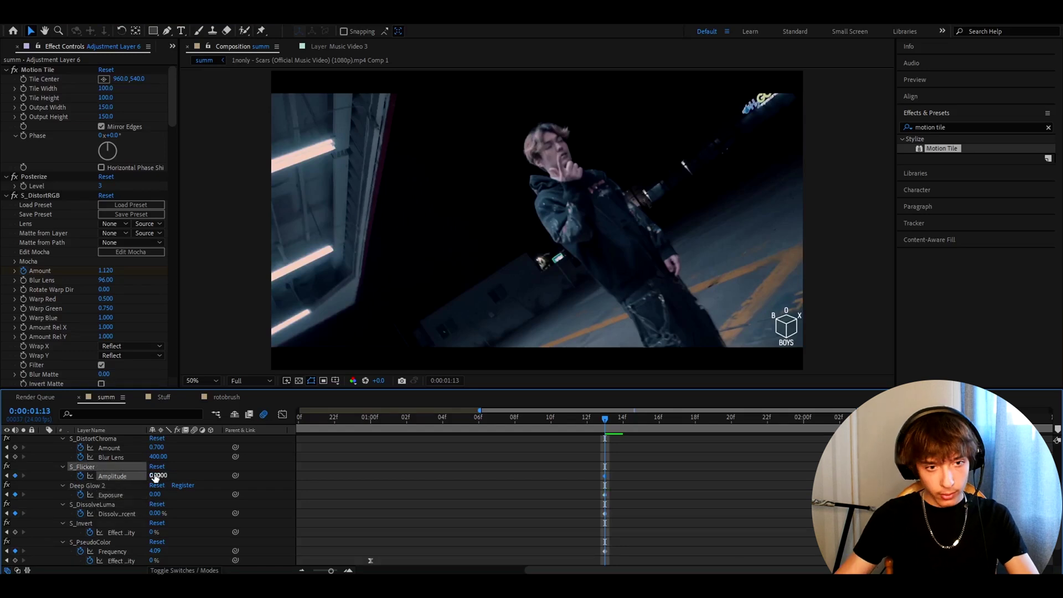
left_click(115, 456)
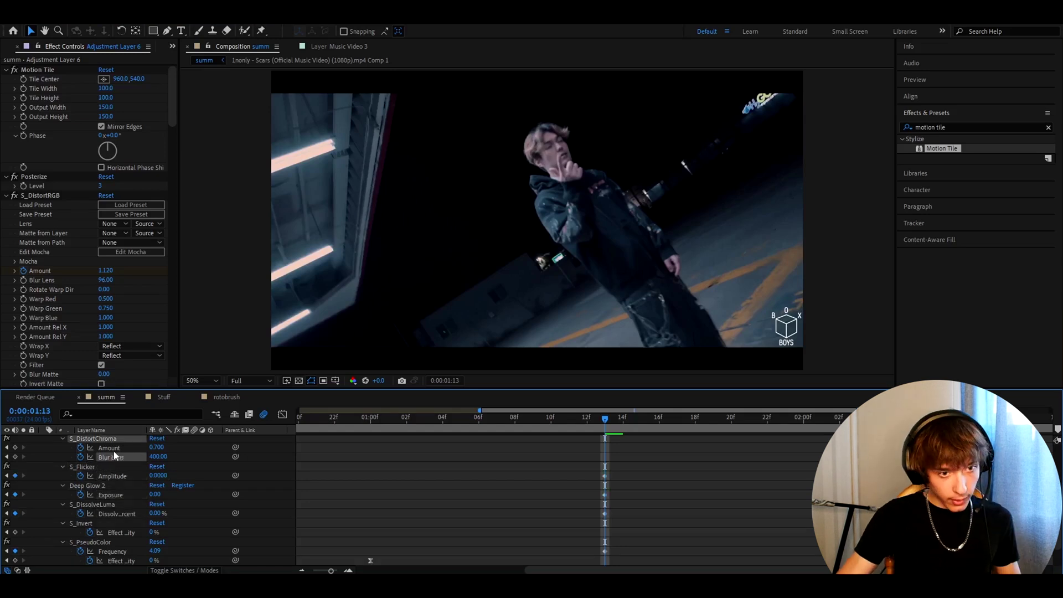
left_click(157, 447)
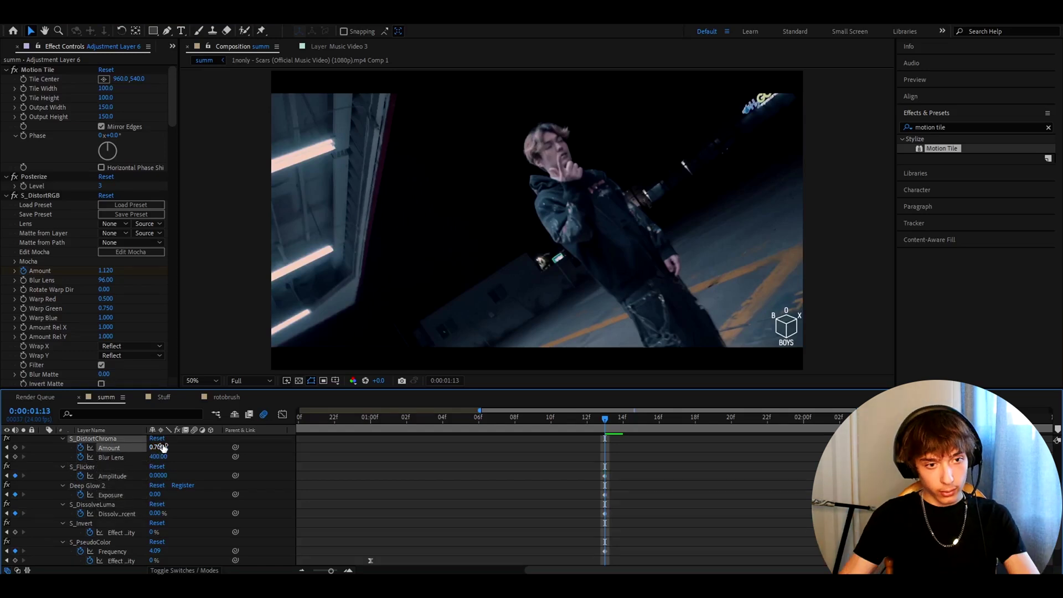
type("0")
key("Return")
Keyframe Color Balance (HLS)'s Hue at 1x+355° at 0:00:01:13.
scroll(138, 481, "up", 2)
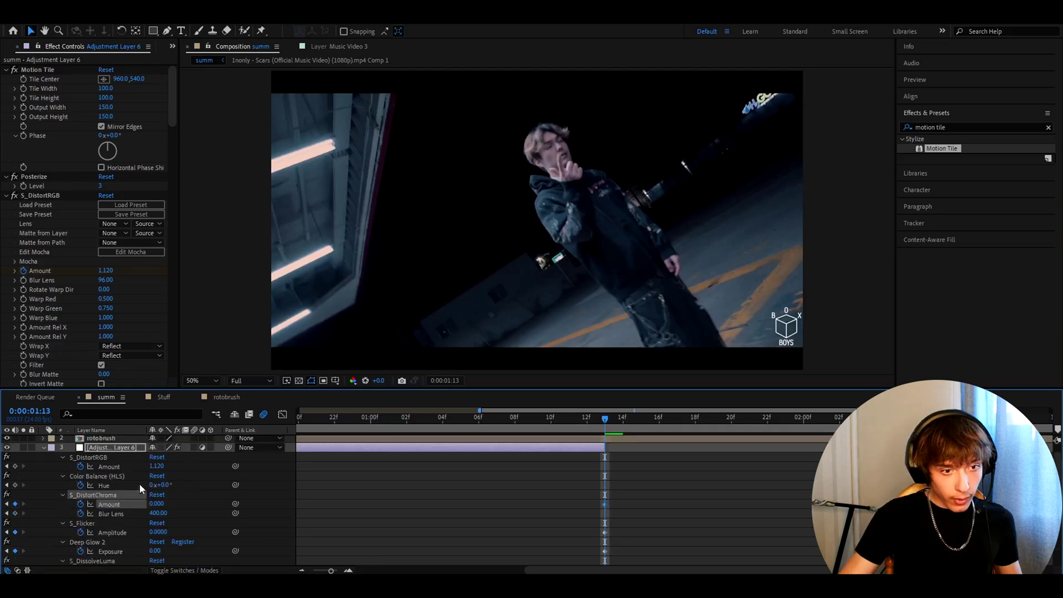
left_click(95, 477)
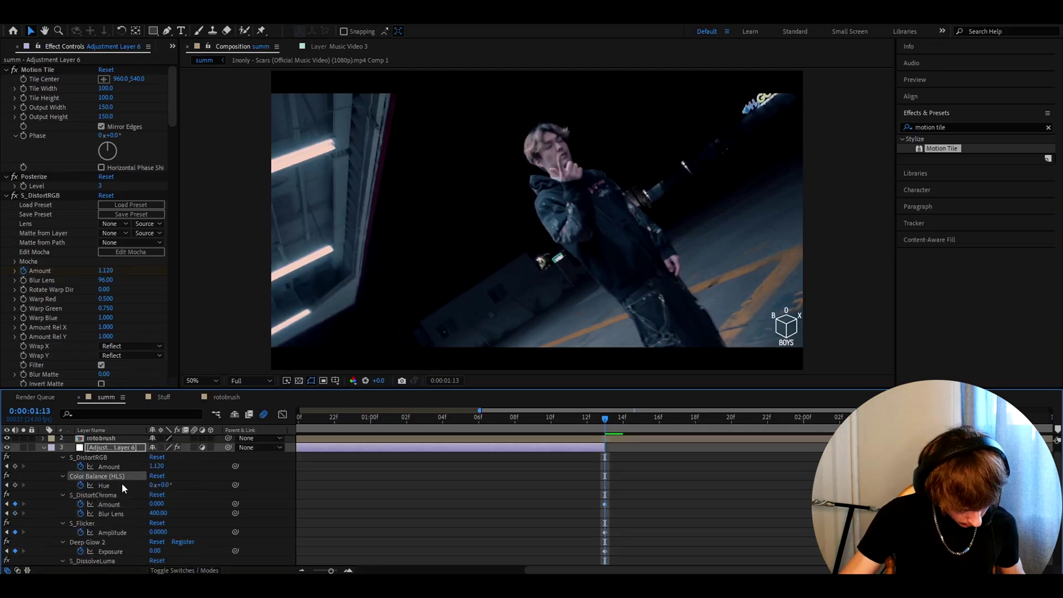
left_click(162, 485)
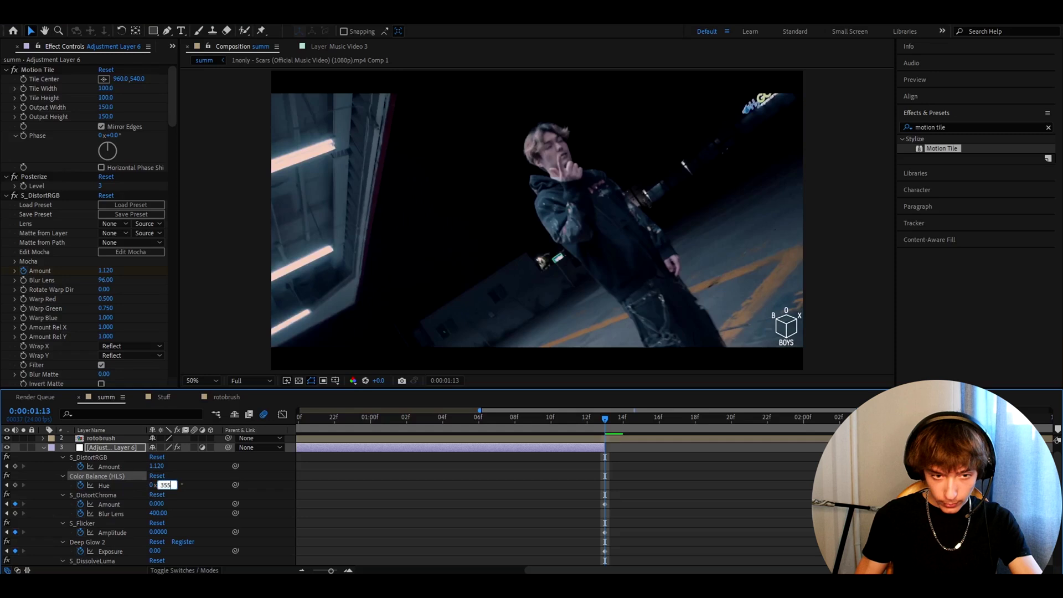
type("355")
key("Return")
left_click(152, 484)
type("1")
key("Return")
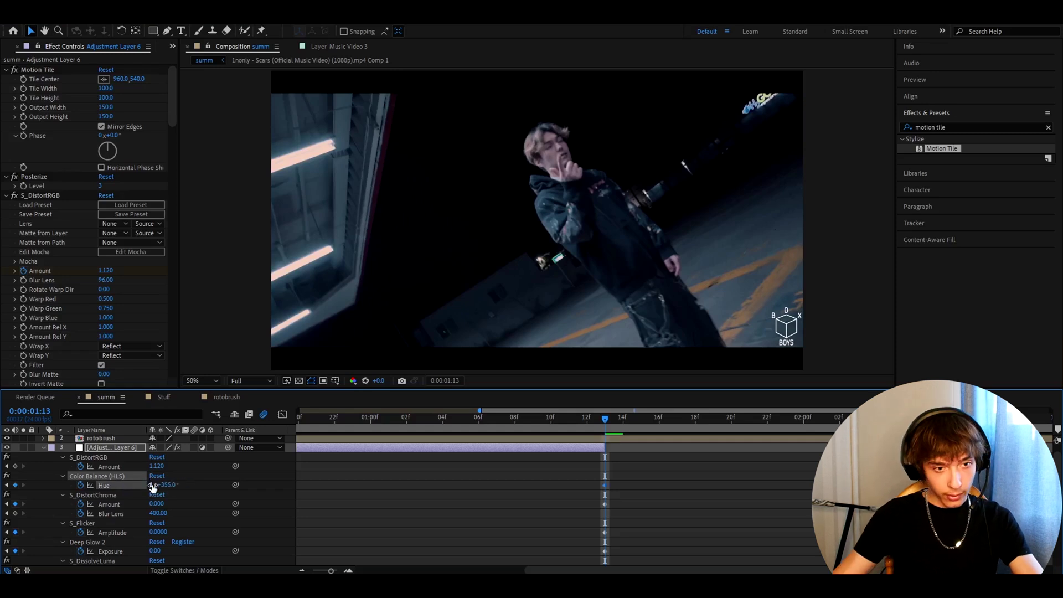
Keyframe S_DistortRGB's Amount at 0 at 0:00:01:13.
left_click(105, 467)
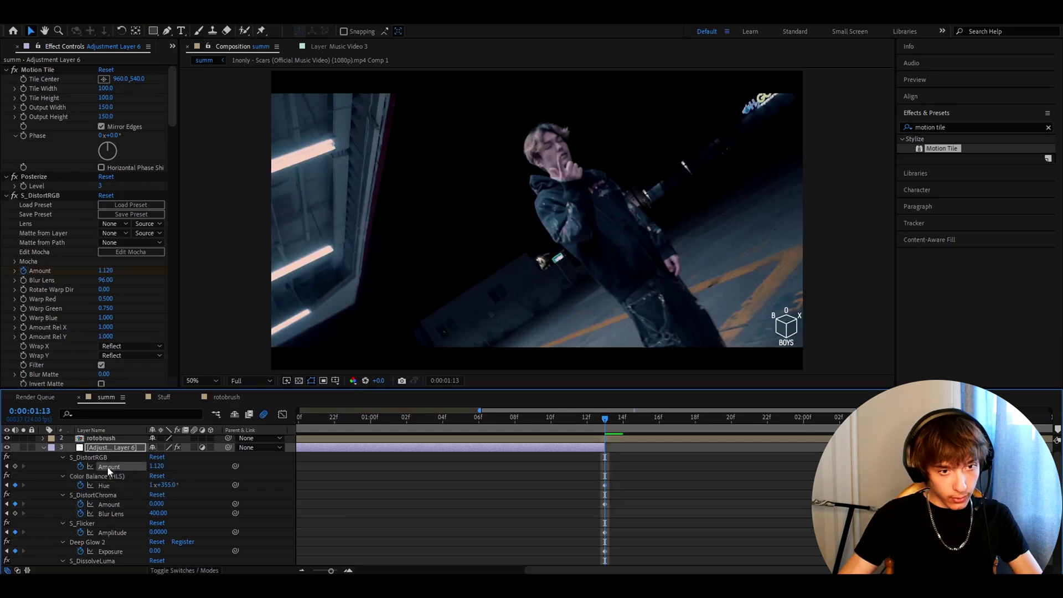
left_click(157, 465)
type("0")
key("Return")
Add the Transform effect directly below Posterize on the adjustment layer and keyframe its Scale at 100 at 0:00:01:13.
scroll(35, 251, "down", 5)
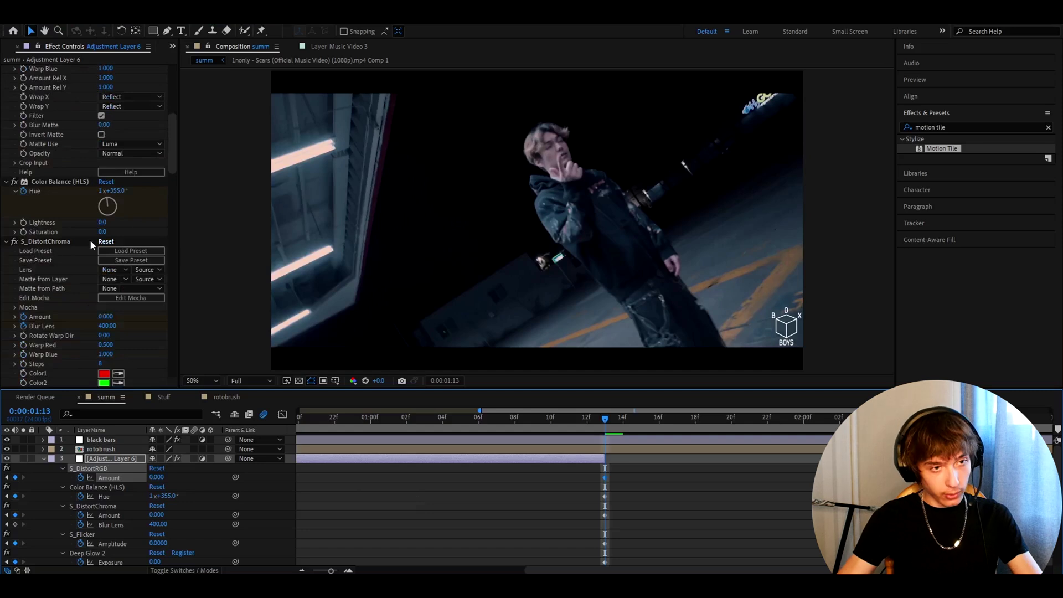
scroll(50, 245, "up", 5)
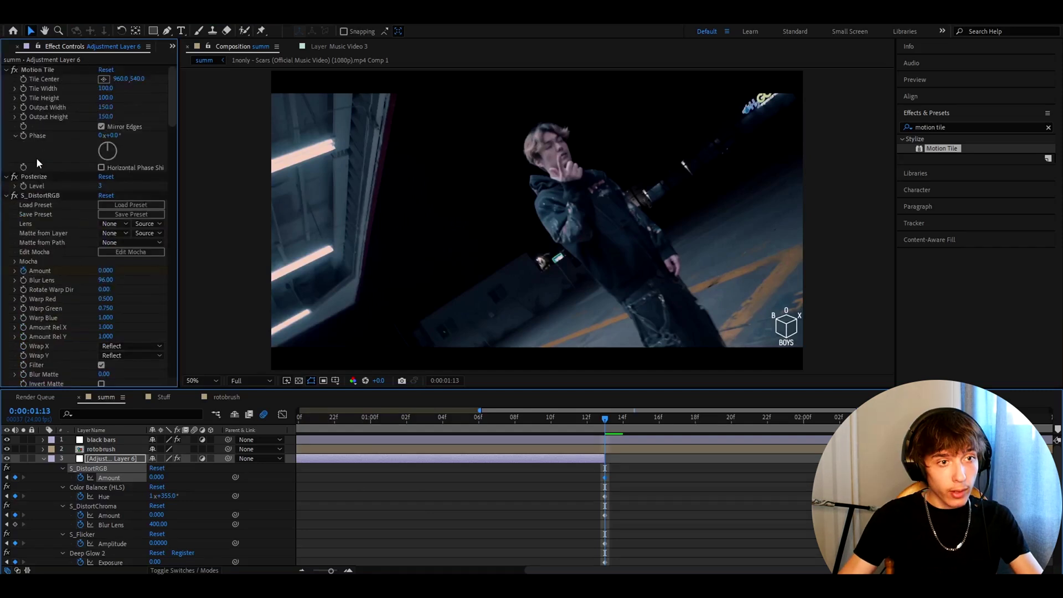
left_click(36, 177)
left_click_drag(969, 129, 830, 123)
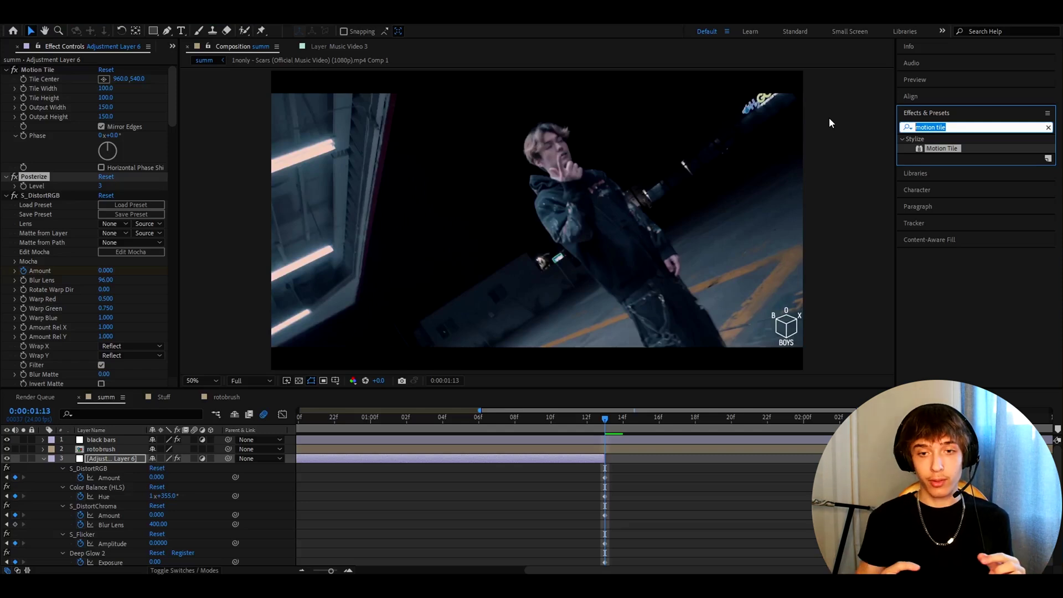
type("transform")
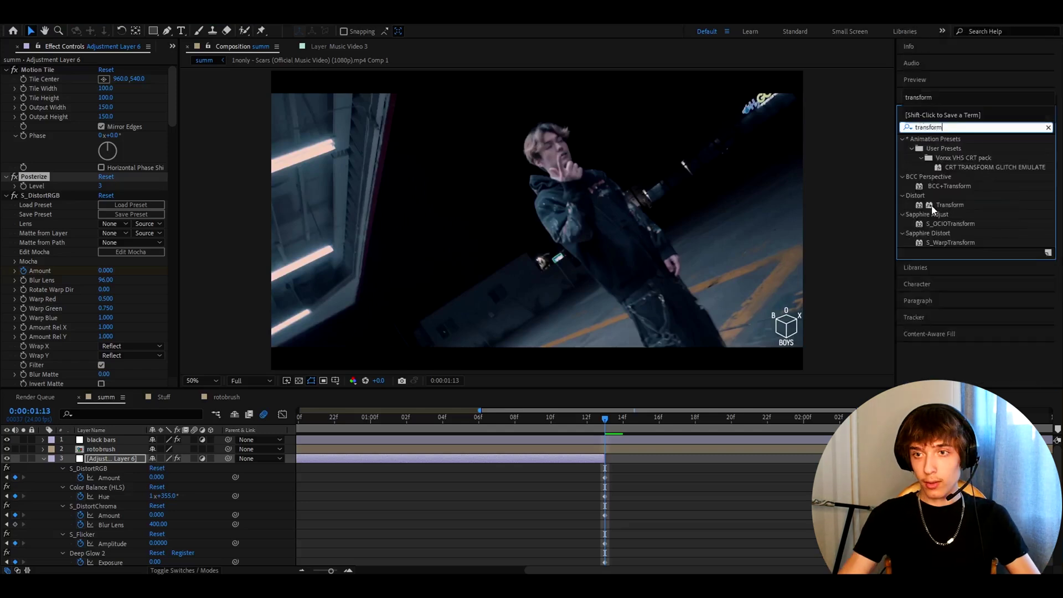
left_click_drag(932, 206, 36, 205)
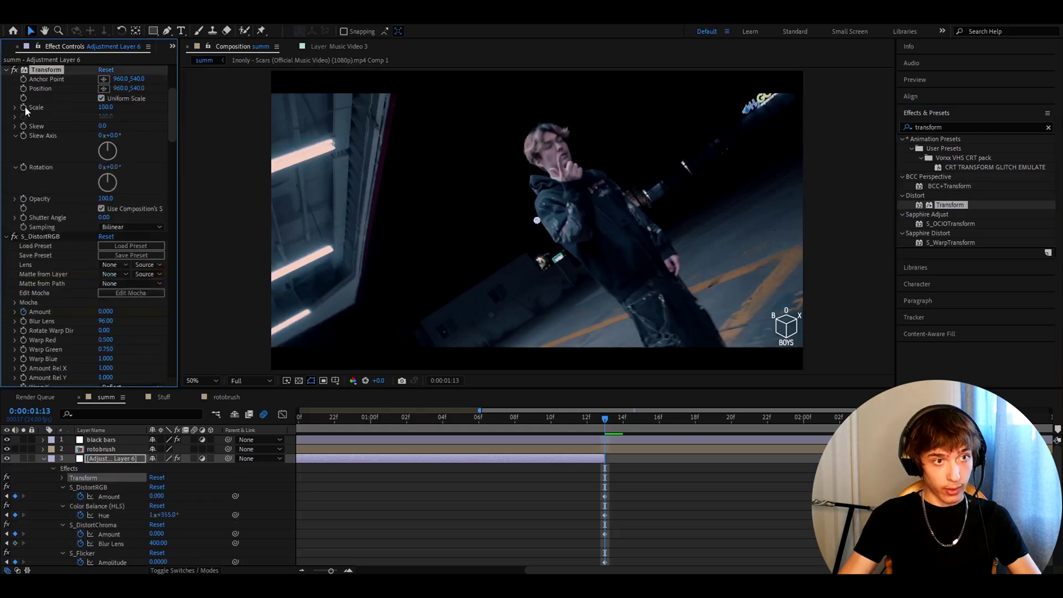
Add the Displacement Map effect between Transform and S_DistortRGB on the adjustment layer.
key("ctrl+f")
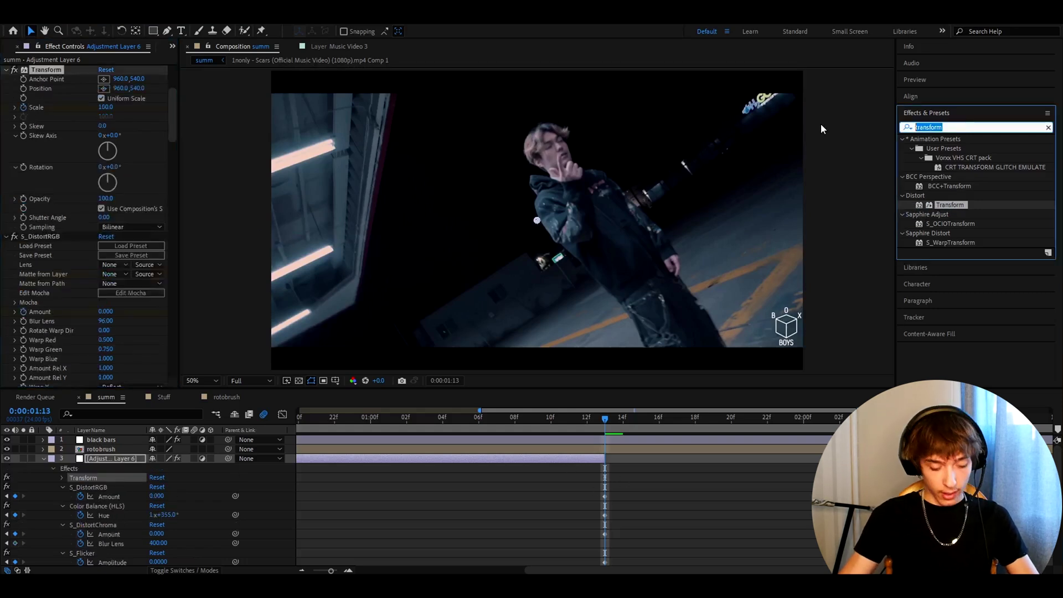
type("displacement map")
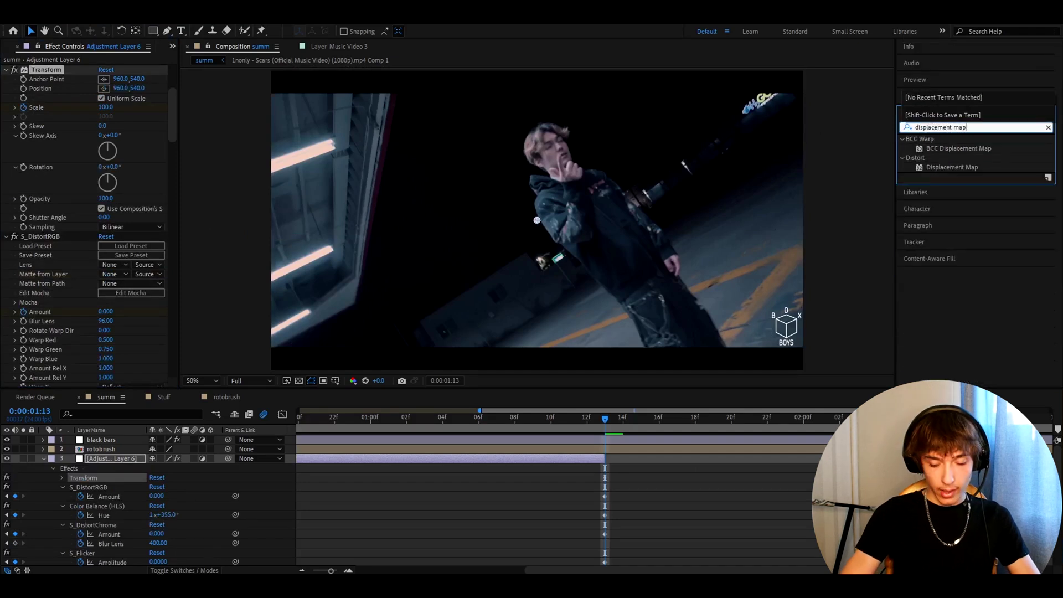
left_click_drag(952, 167, 52, 211)
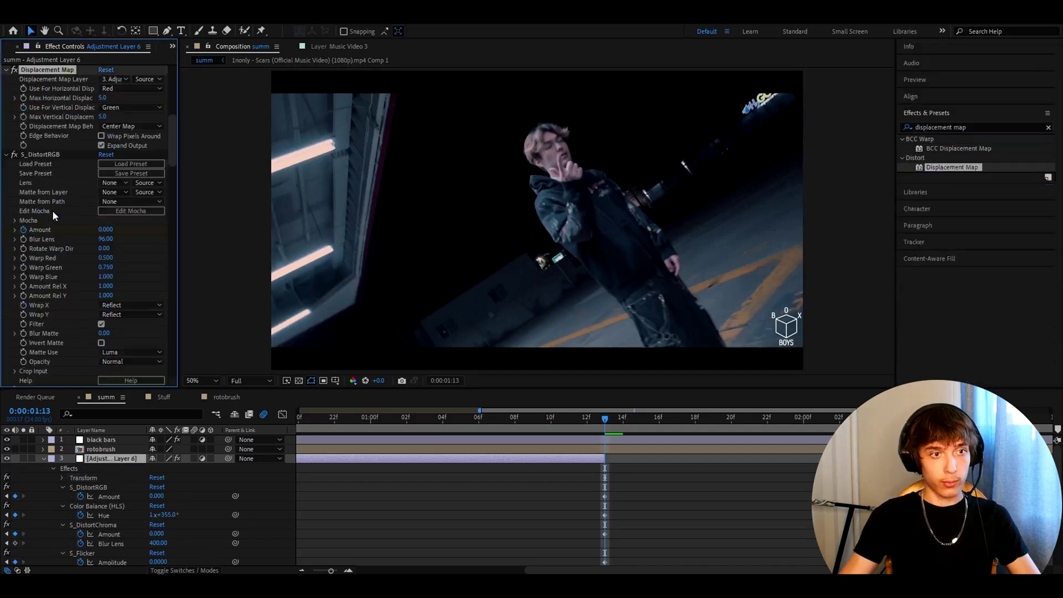
left_click(114, 155)
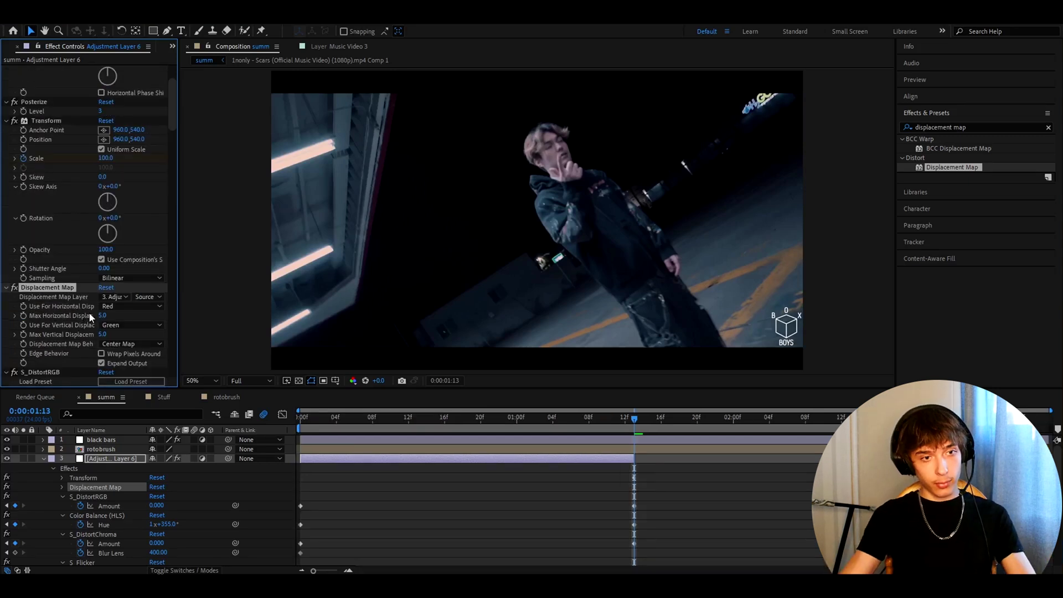
Set Displacement Map's maximum horizontal and vertical displacement to 0, keyframing the horizontal value at 0:00:01:13.
left_click(101, 315)
type("0")
key("Tab")
type("0")
key("Return")
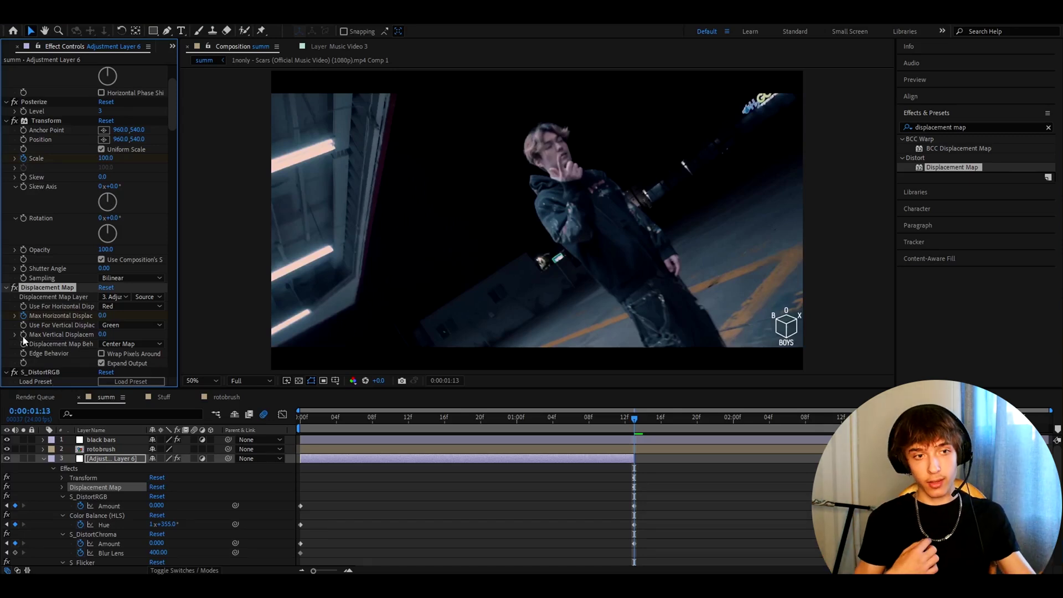
Keyframe Displacement Map's Max Horizontal Displacement at 253 at the start of the composition.
left_click_drag(631, 419, 215, 420)
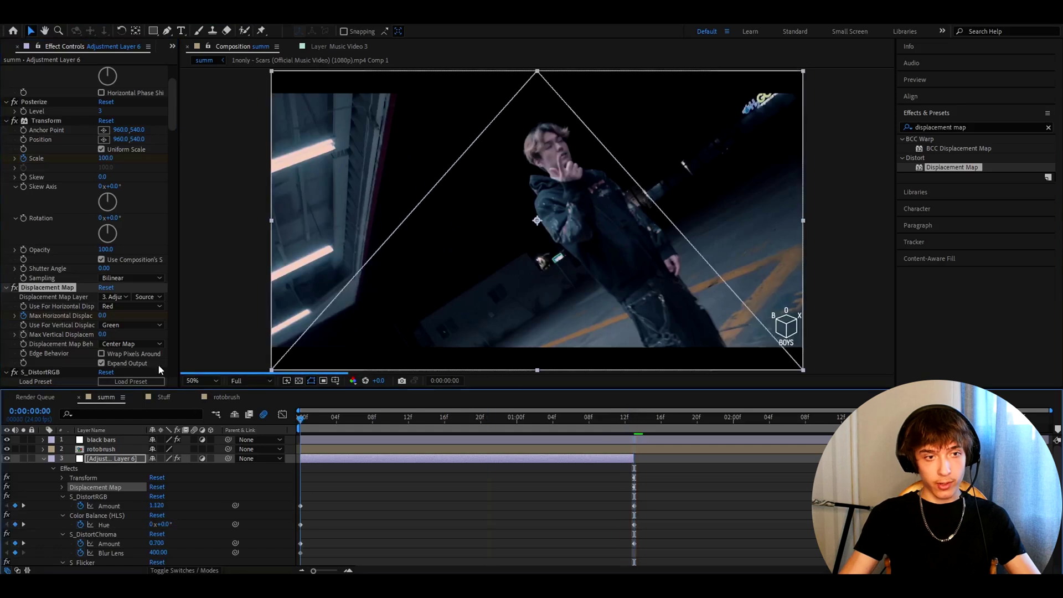
left_click(103, 315)
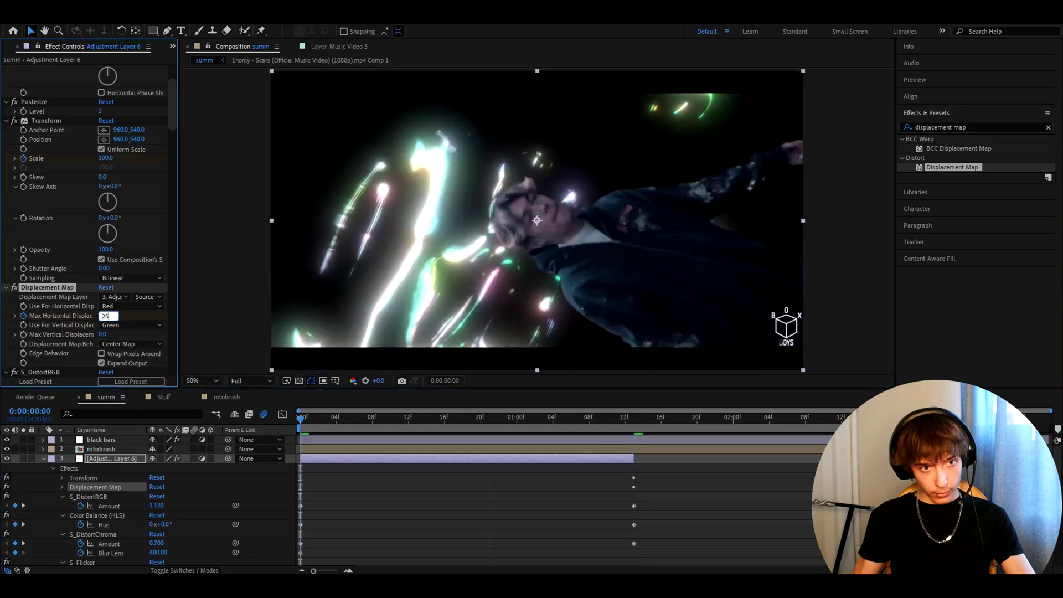
key("Return")
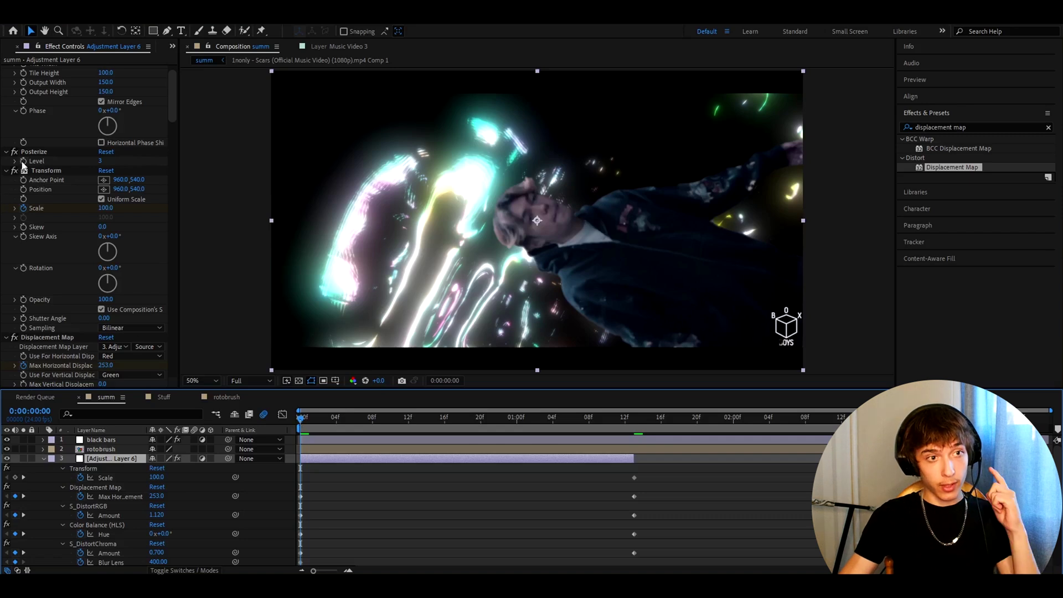
Keyframe Posterize's Level at 3 on the first frame and at 100 at 0:00:01:13.
left_click(23, 162)
left_click_drag(301, 420, 634, 431)
left_click(102, 161)
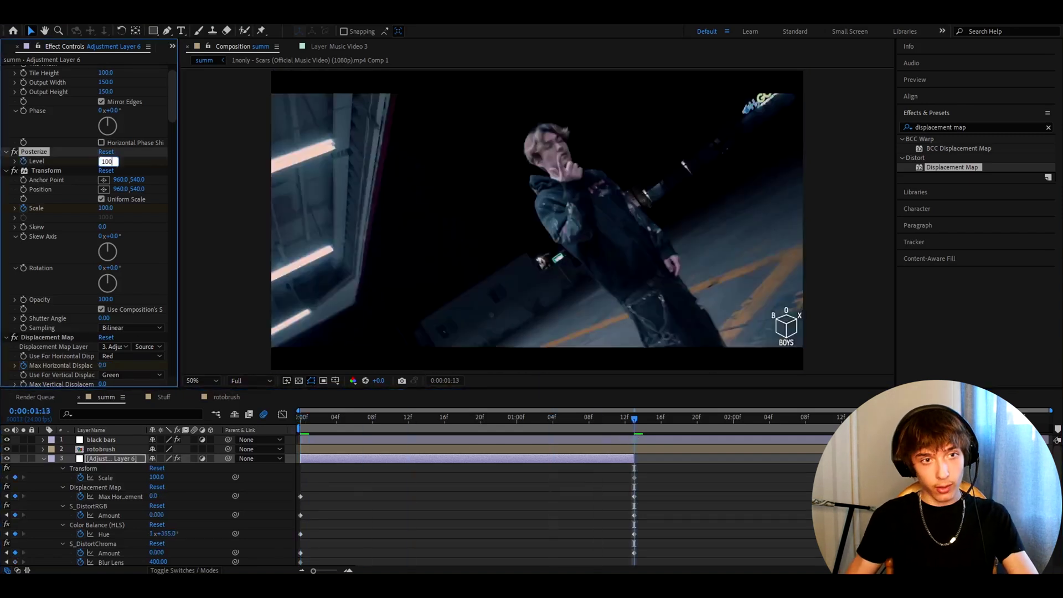
left_click(531, 464)
Reveal the adjustment layer's keyframed properties and keyframe Transform's Scale at 153 on the first frame.
key("u")
left_click_drag(585, 426, 300, 426)
left_click(158, 496)
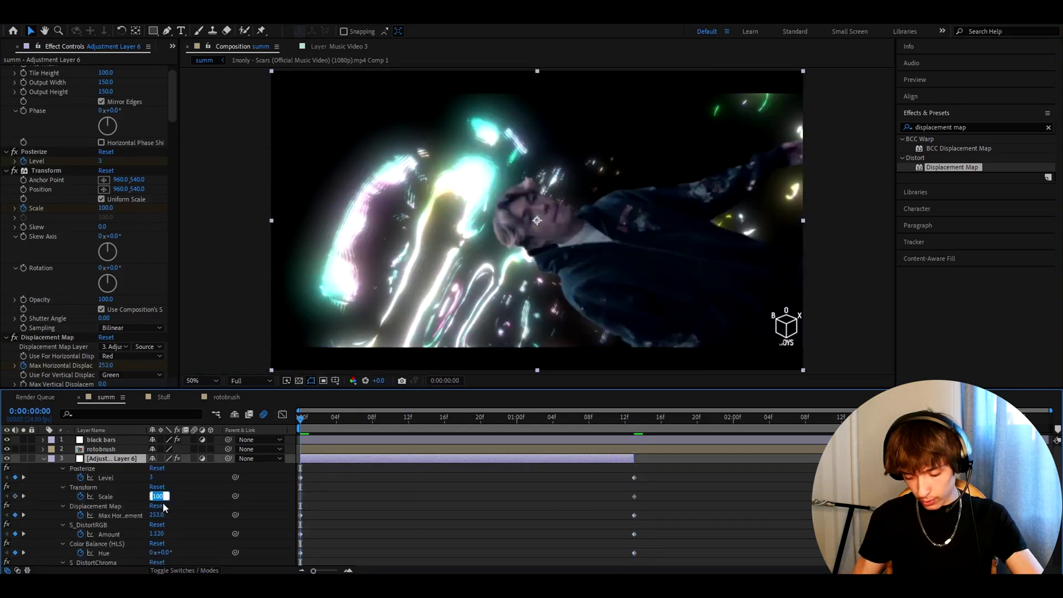
type("153")
key("Return")
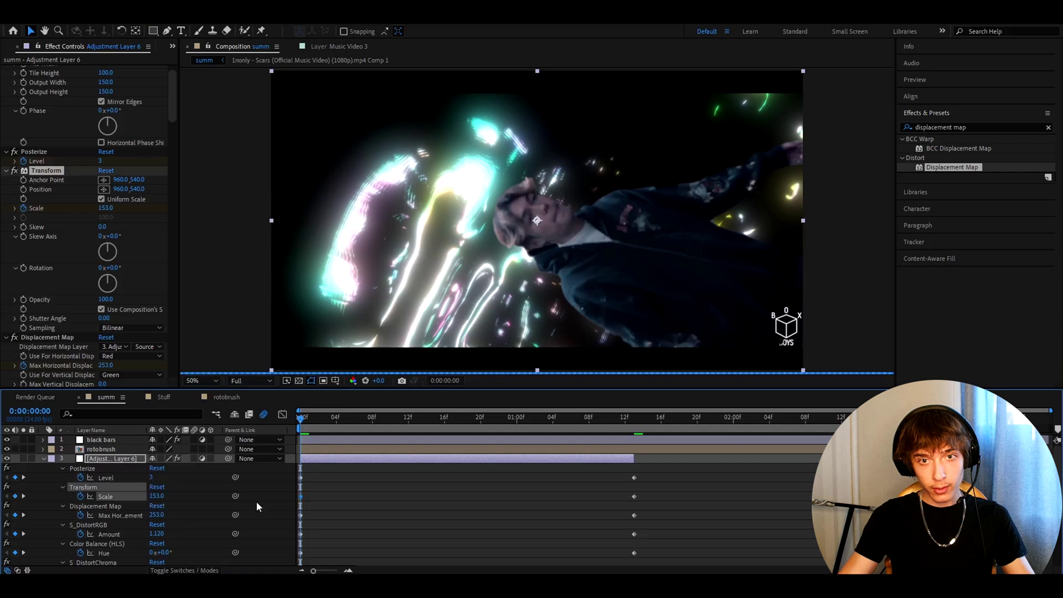
Easy-ease the effect keyframes from Transform's Scale downward and reshape the Scale curve into a steep initial drop with a long, flat settle.
left_click_drag(648, 493, 288, 561)
key("F9")
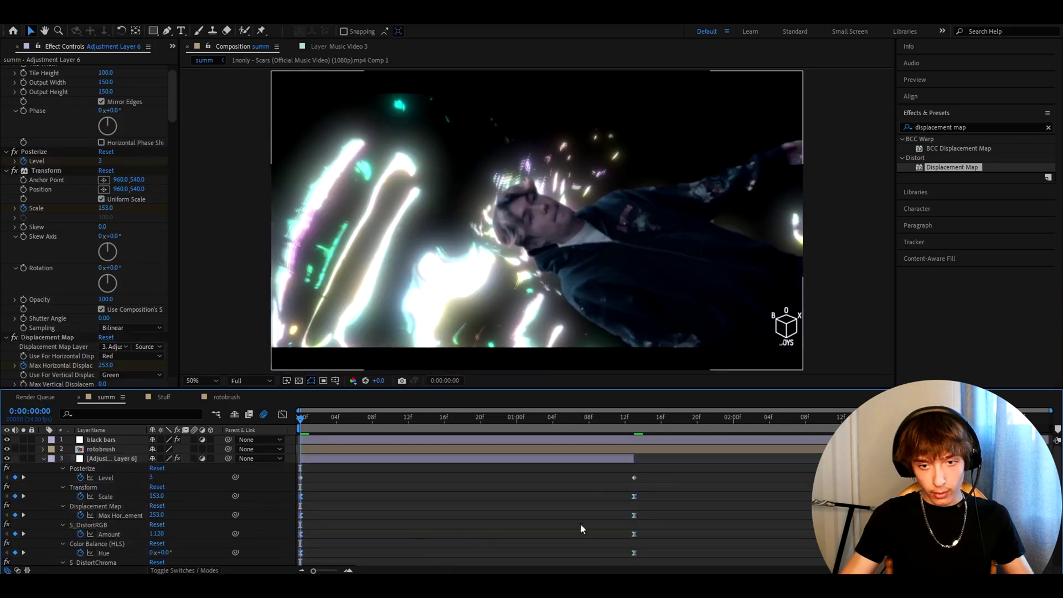
left_click(635, 496)
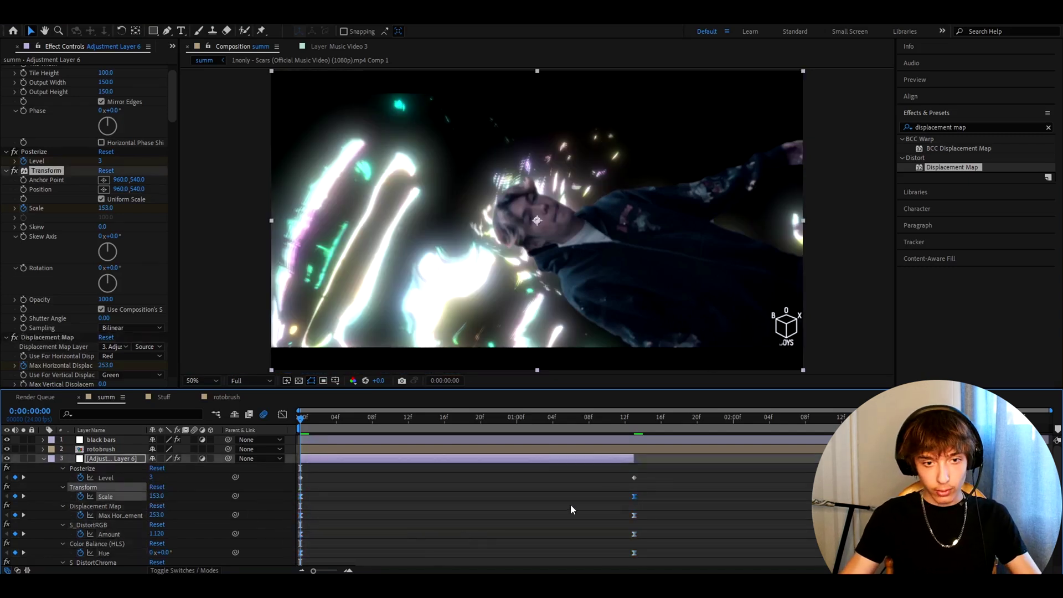
left_click(283, 417)
left_click_drag(413, 443, 296, 534)
left_click_drag(523, 540, 305, 540)
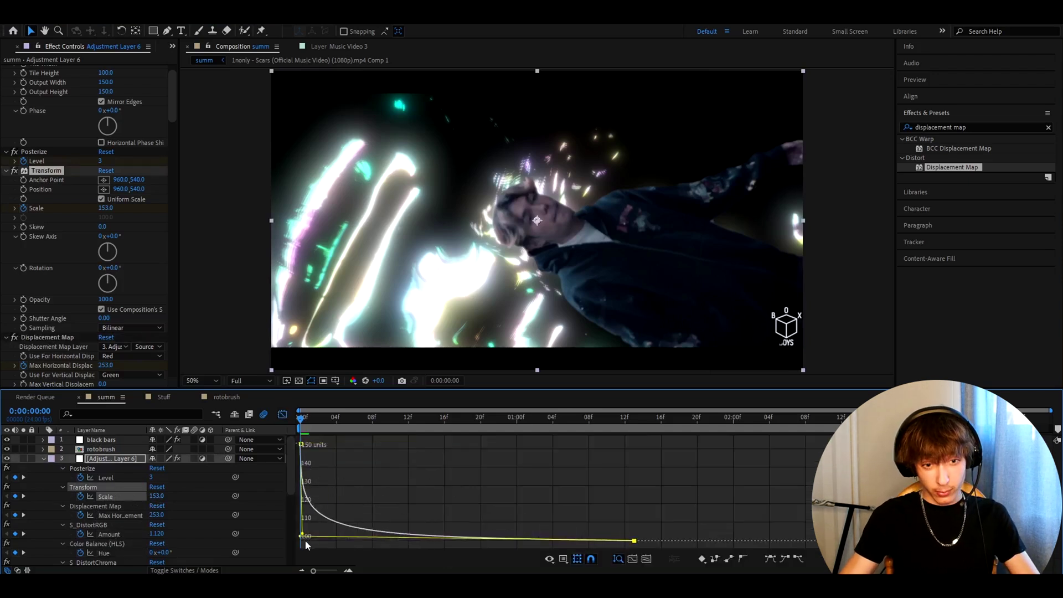
left_click(283, 421)
Reshape the Displacement Map's Max Horizontal Displacement curve into a steep initial drop with a long, flat settle.
left_click(634, 516)
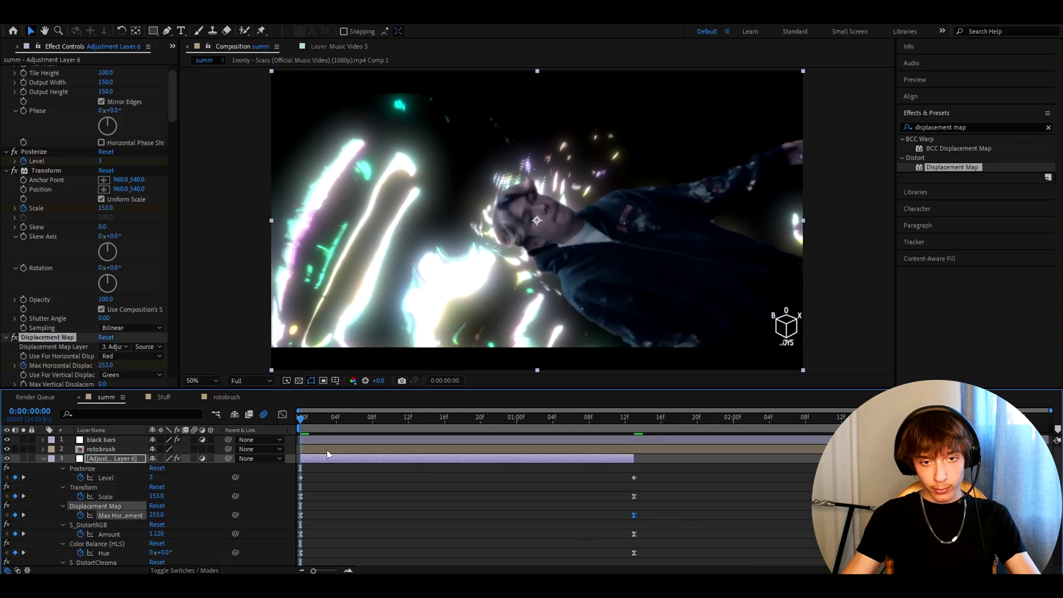
left_click(282, 416)
left_click_drag(522, 542, 359, 534)
left_click_drag(410, 443, 311, 515)
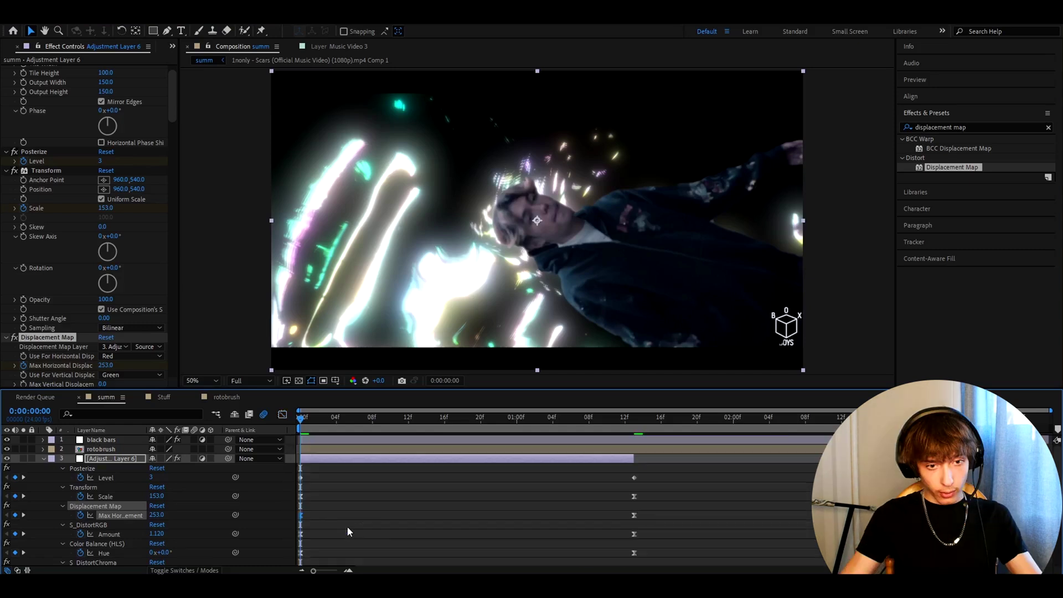
scroll(529, 512, "down", 1)
scroll(528, 511, "up", 1)
Reshape S_DistortRGB's Amount curve so it drops steeply at the start and eases out flat toward the last keyframe.
left_click(301, 534)
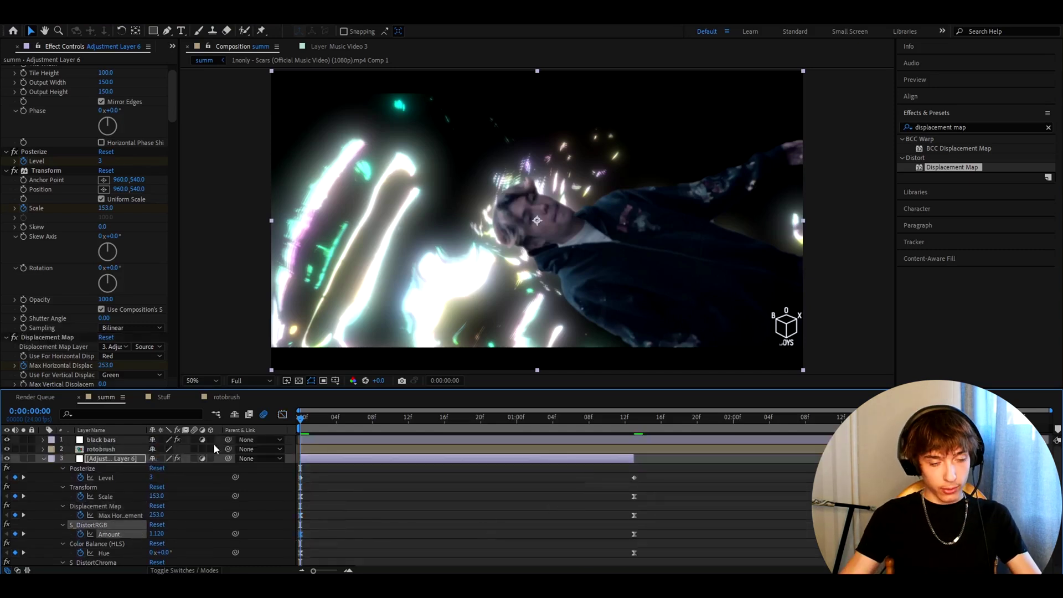
left_click(284, 415)
left_click_drag(411, 444, 320, 514)
left_click_drag(523, 540, 303, 499)
left_click_drag(344, 536, 436, 536)
left_click(283, 414)
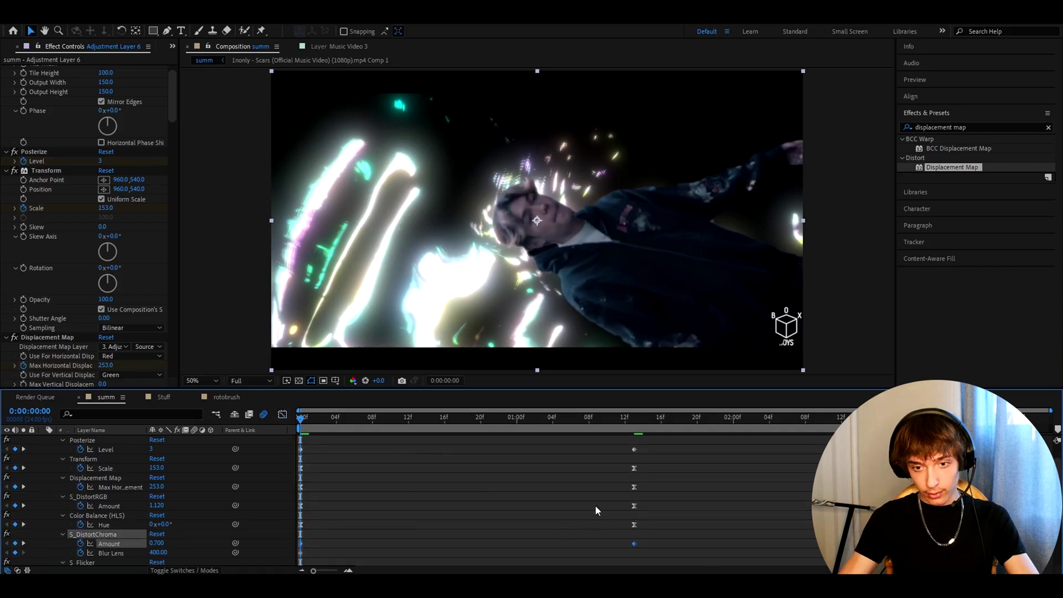
Easy-ease S_DistortChroma's Amount keyframes and bend the curve into a fast initial drop with a slow settle.
key("F9")
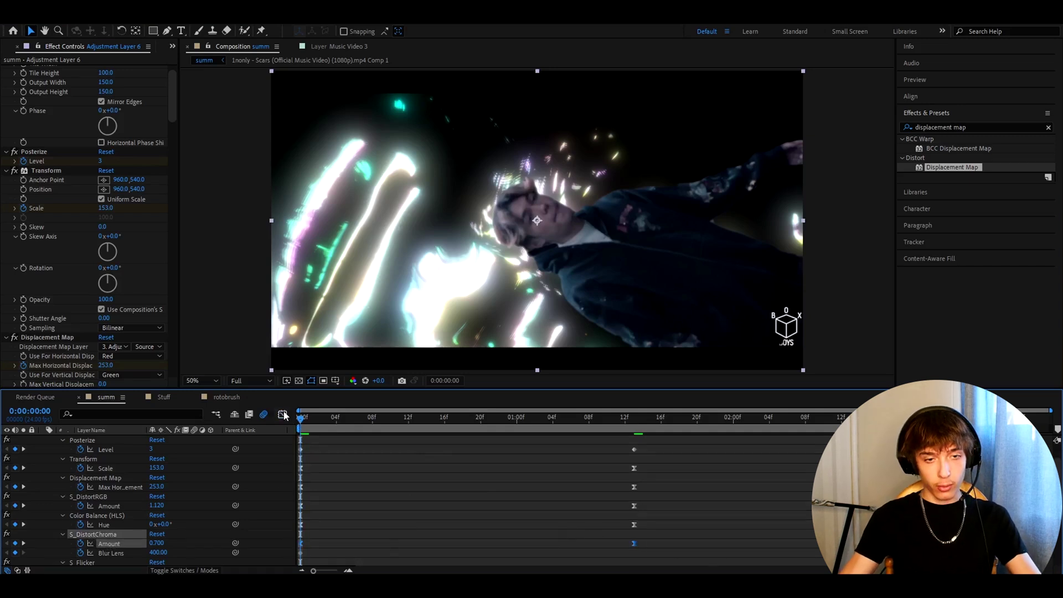
left_click(283, 415)
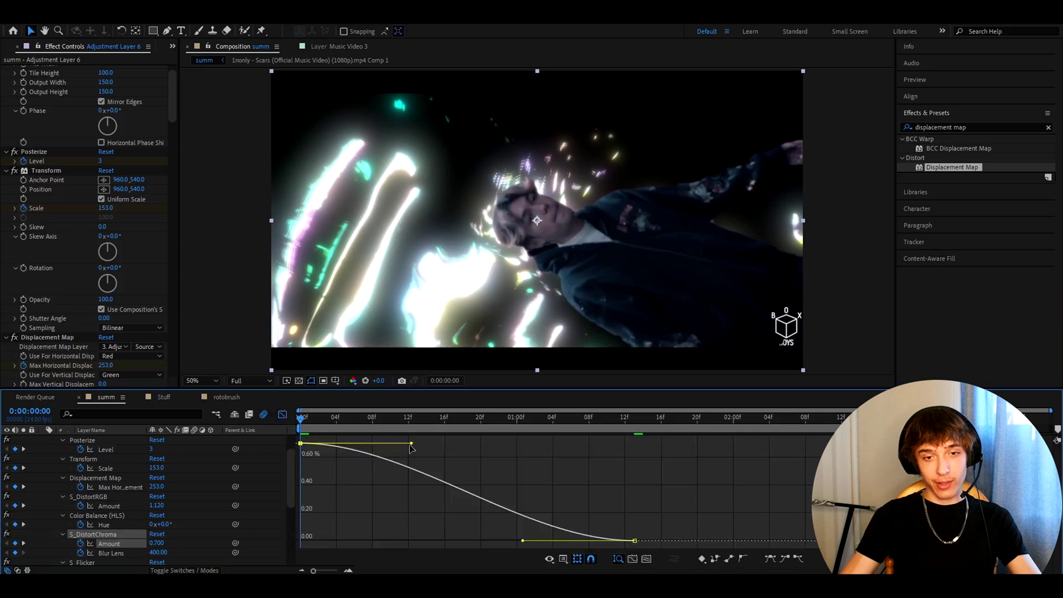
left_click_drag(410, 444, 301, 548)
left_click_drag(523, 527, 388, 498)
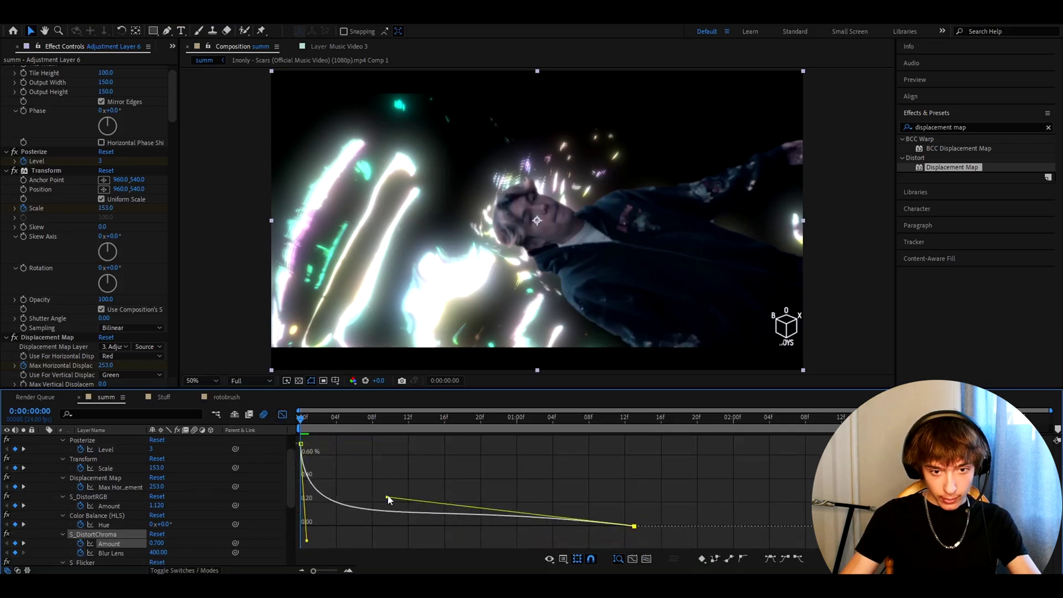
left_click(283, 415)
Easy-ease Deep Glow 2's Exposure keyframes, give the curve a steep start and flat end, and move the current time to 0:00:00:05.
scroll(60, 515, "down", 3)
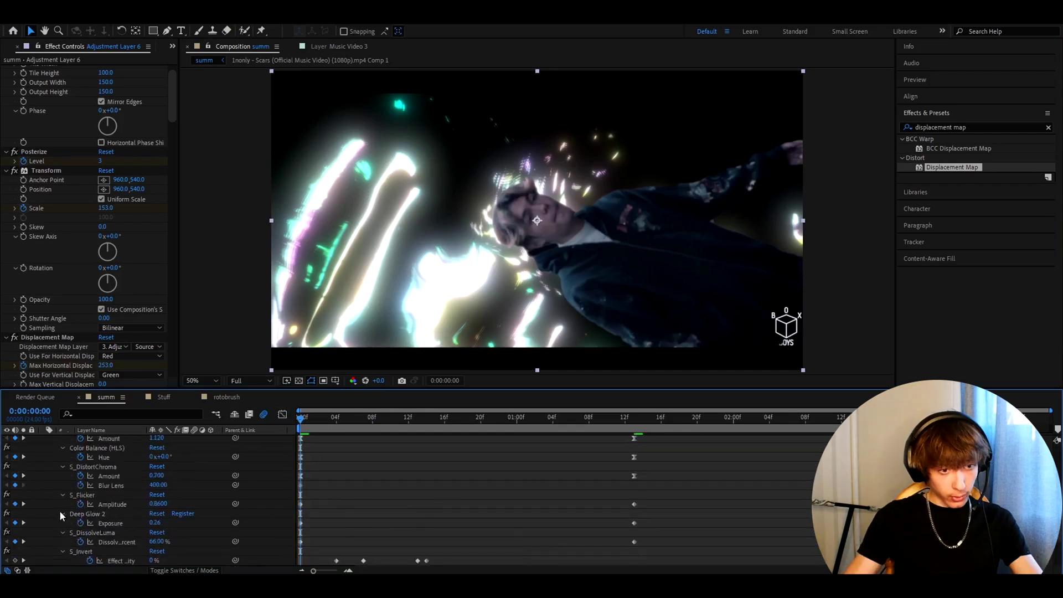
scroll(105, 542, "down", 1)
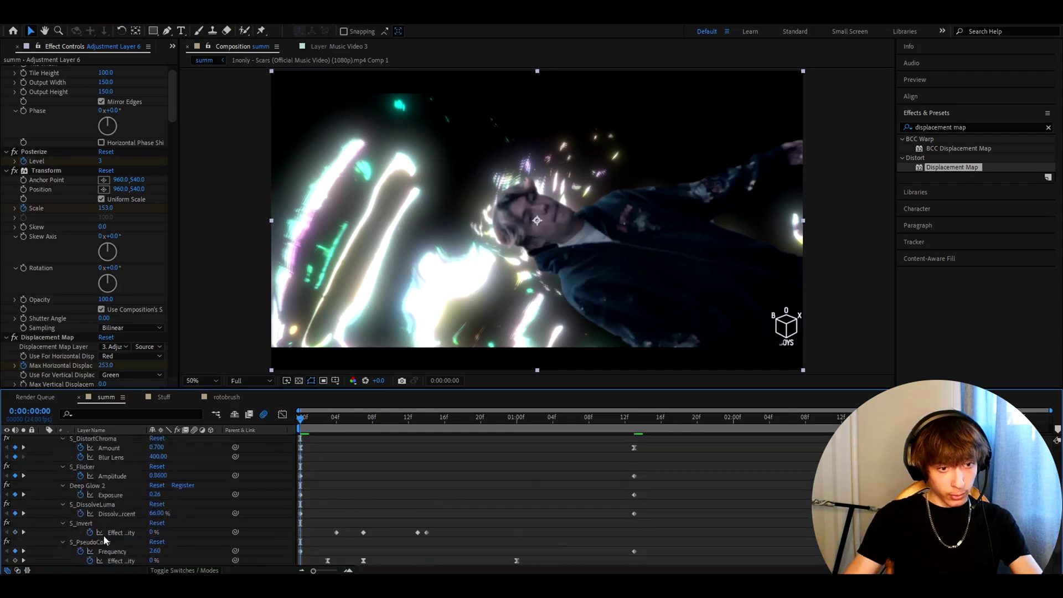
left_click(110, 494)
left_click(282, 415)
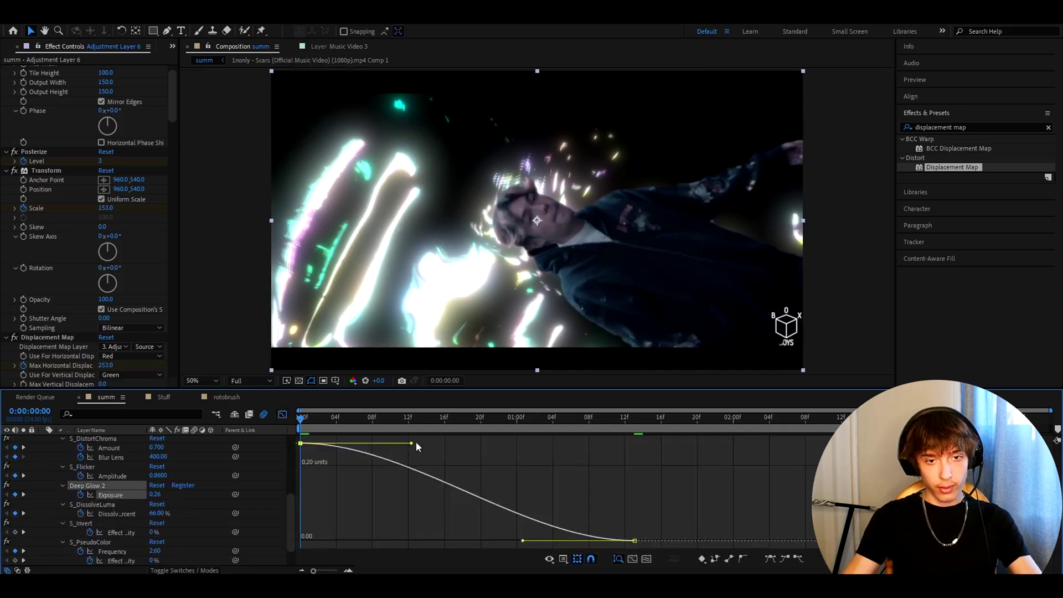
left_click_drag(411, 442, 314, 525)
left_click_drag(522, 540, 392, 537)
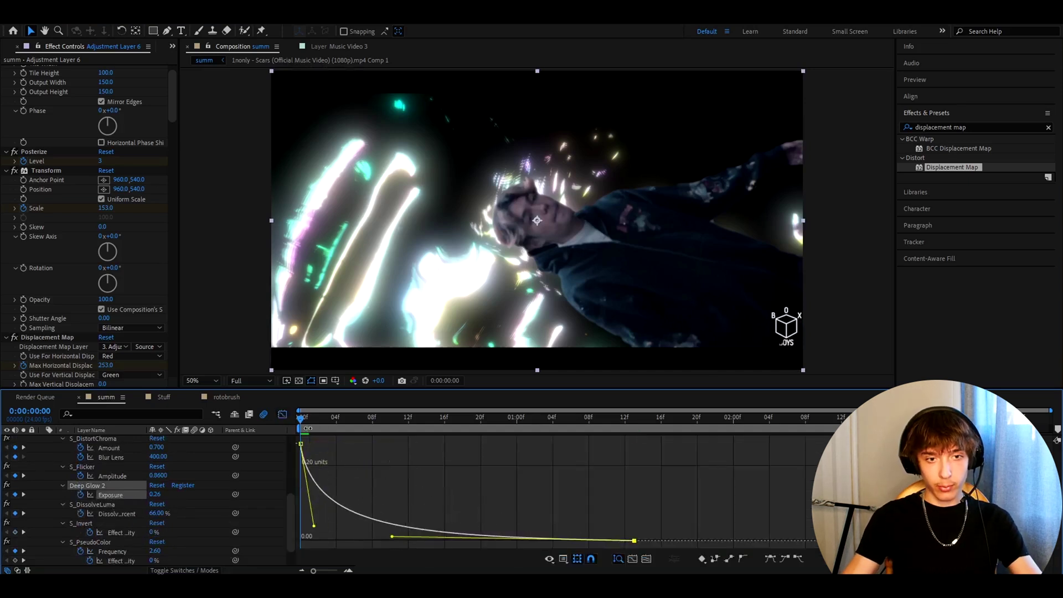
left_click(345, 420)
left_click(282, 415)
Easy-ease S_DissolveLuma's Dissolve Percent keyframes and reshape the curve into a steep initial drop with a flat settle.
scroll(166, 488, "up", 1)
left_click(111, 542)
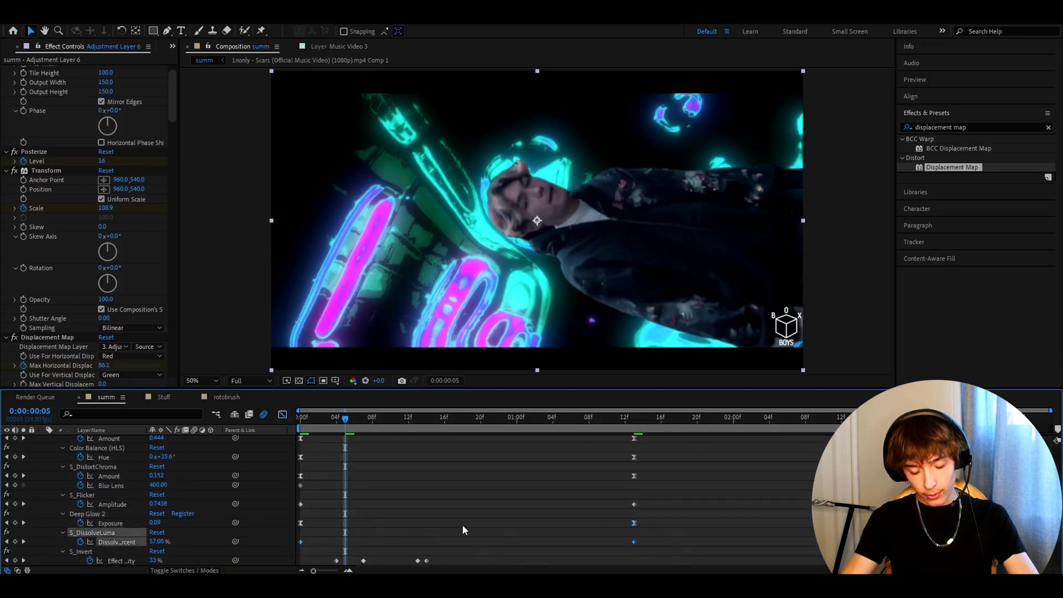
key("F9")
left_click(282, 415)
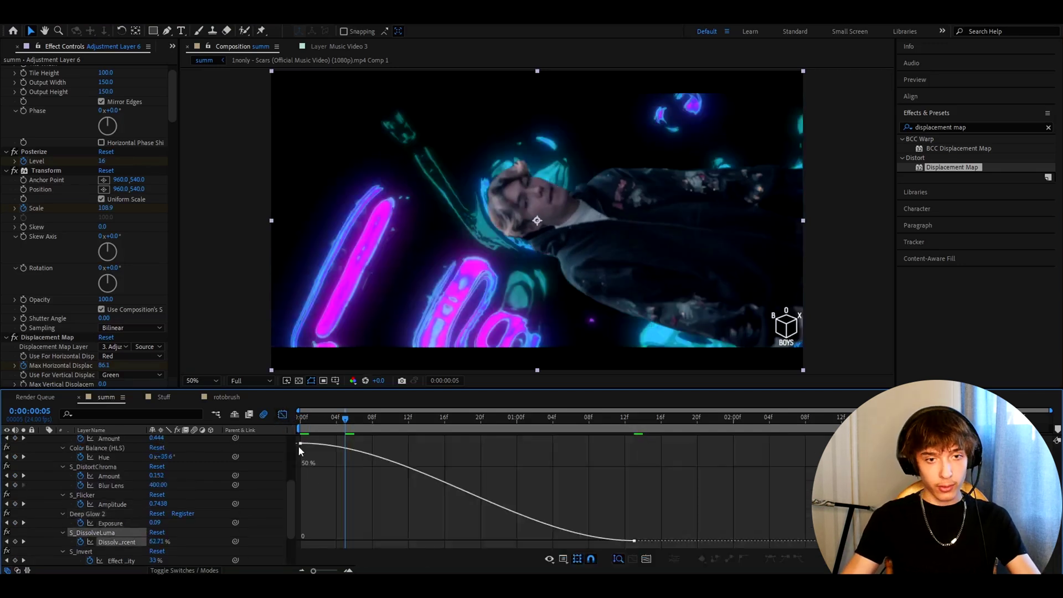
left_click(326, 444)
left_click_drag(411, 443, 302, 537)
left_click_drag(516, 541, 365, 539)
key("shift+F3")
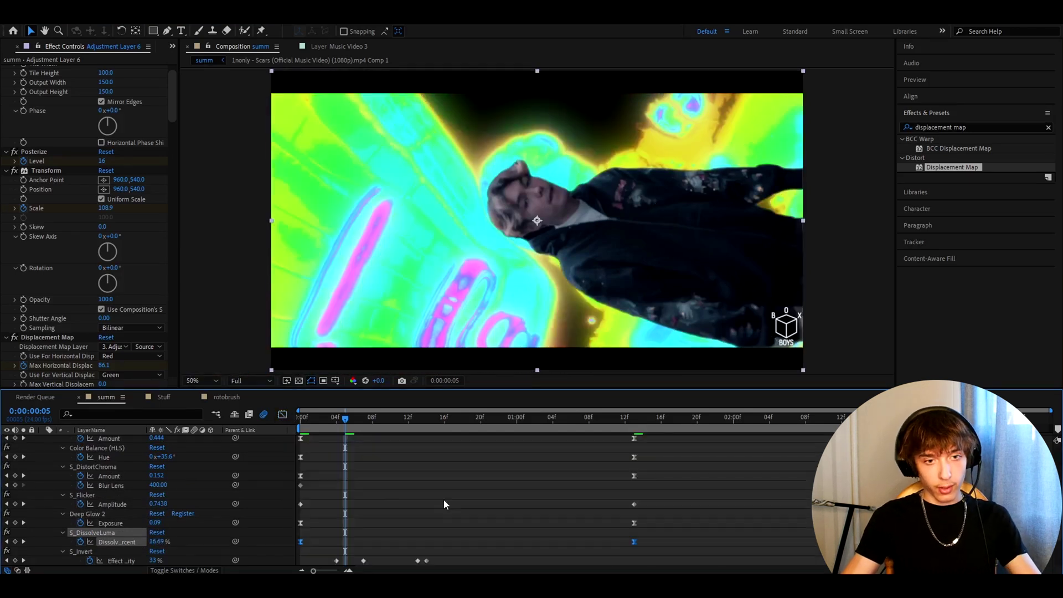
left_click(444, 504)
Reveal Adjustment Layer 6's keyframed properties and select all of its effects together with all of their keyframes.
scroll(402, 497, "up", 3)
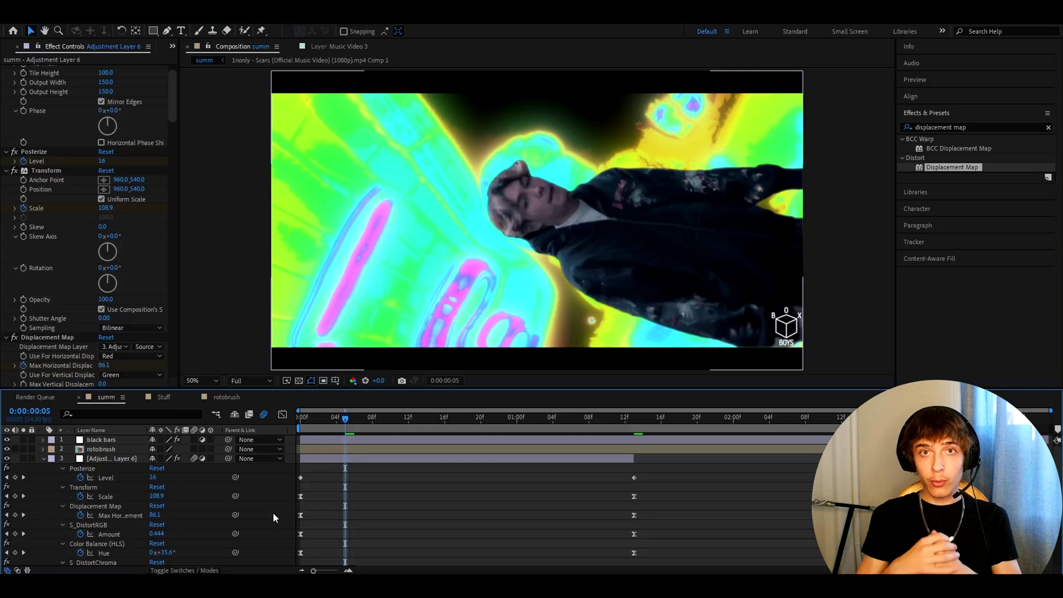
left_click(43, 458)
left_click(92, 459)
key("u")
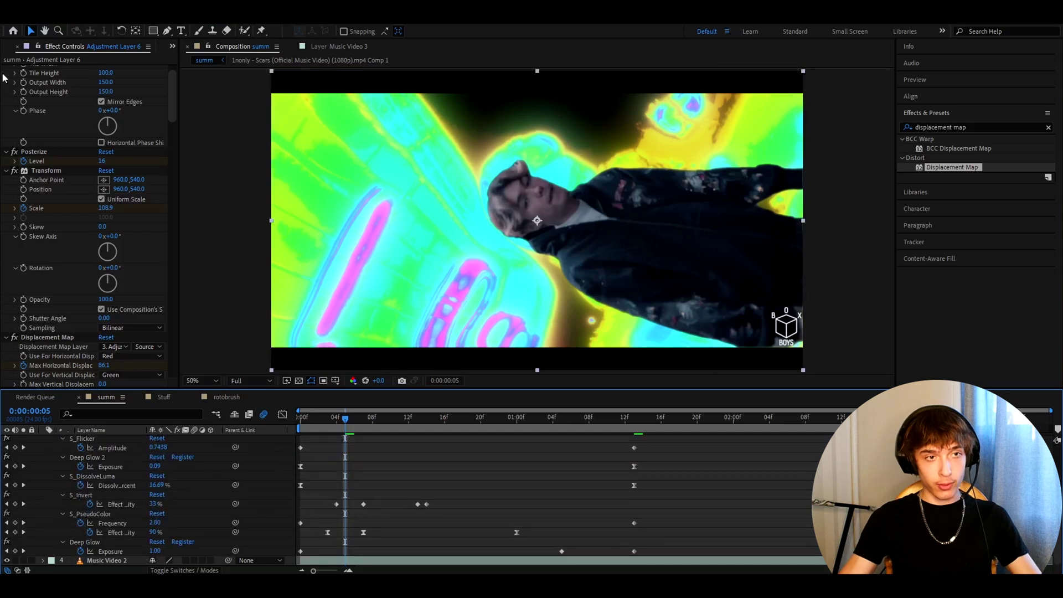
scroll(61, 112, "up", 1)
left_click(41, 70)
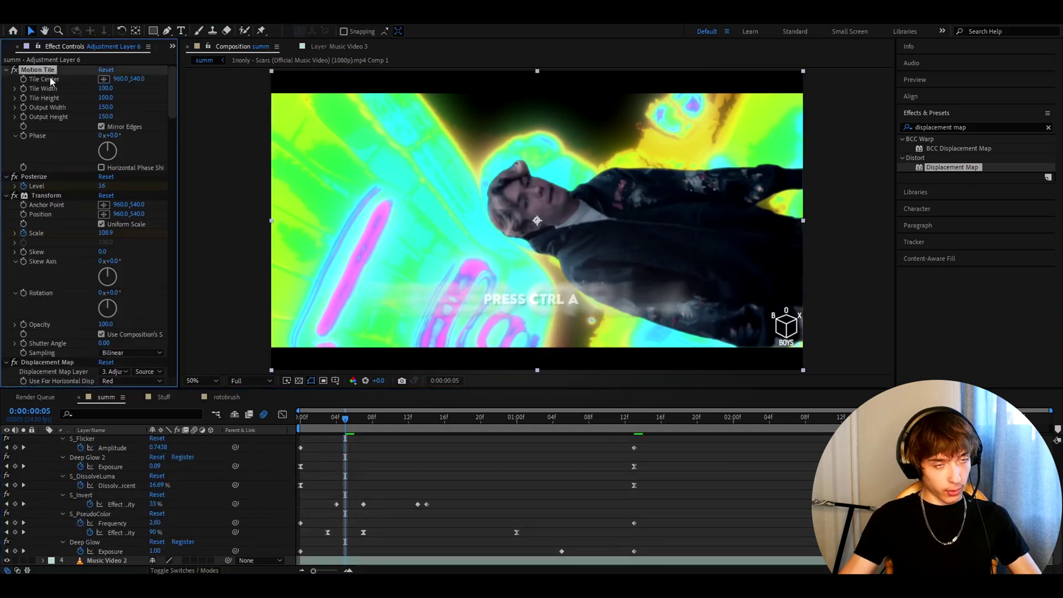
key("ctrl+a")
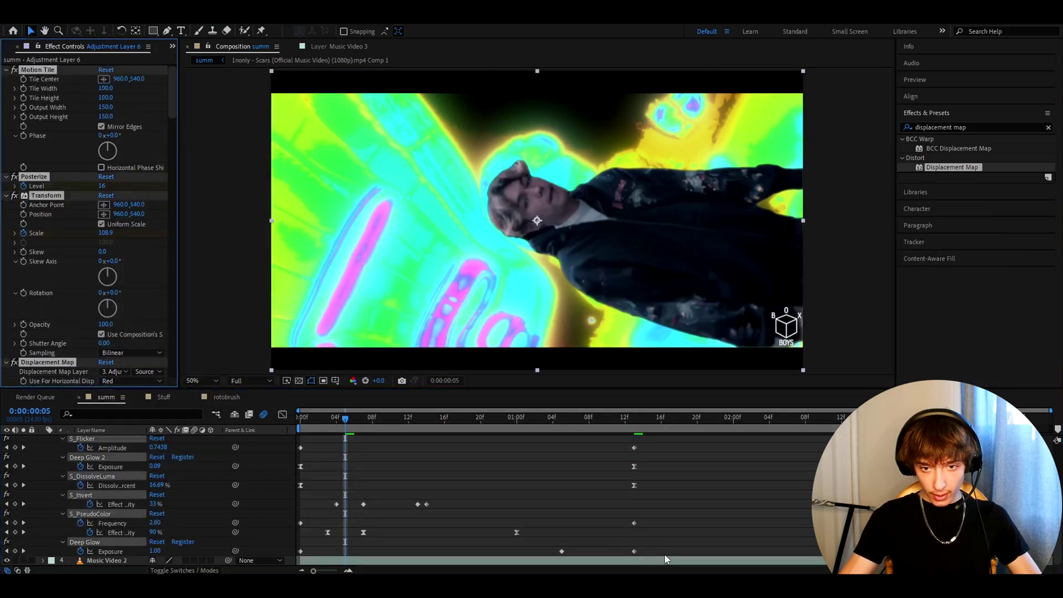
left_click_drag(659, 559, 288, 411)
Save the selected effects and keyframes as an animation preset named "Chromatic Glow Effect" in the User Presets folder.
left_click(145, 15)
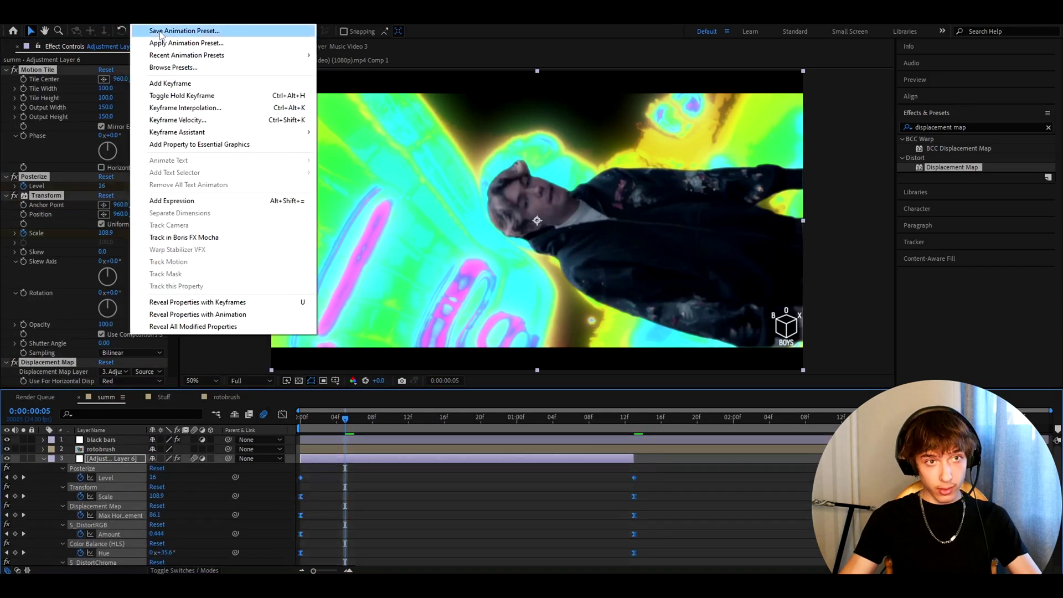
left_click(162, 32)
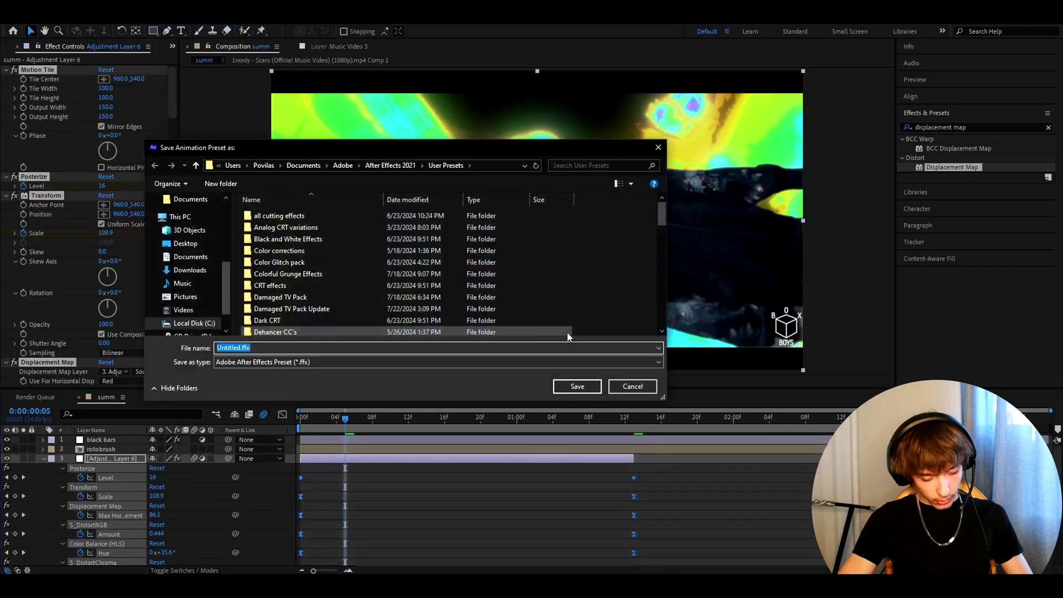
type("Chromatic Glow")
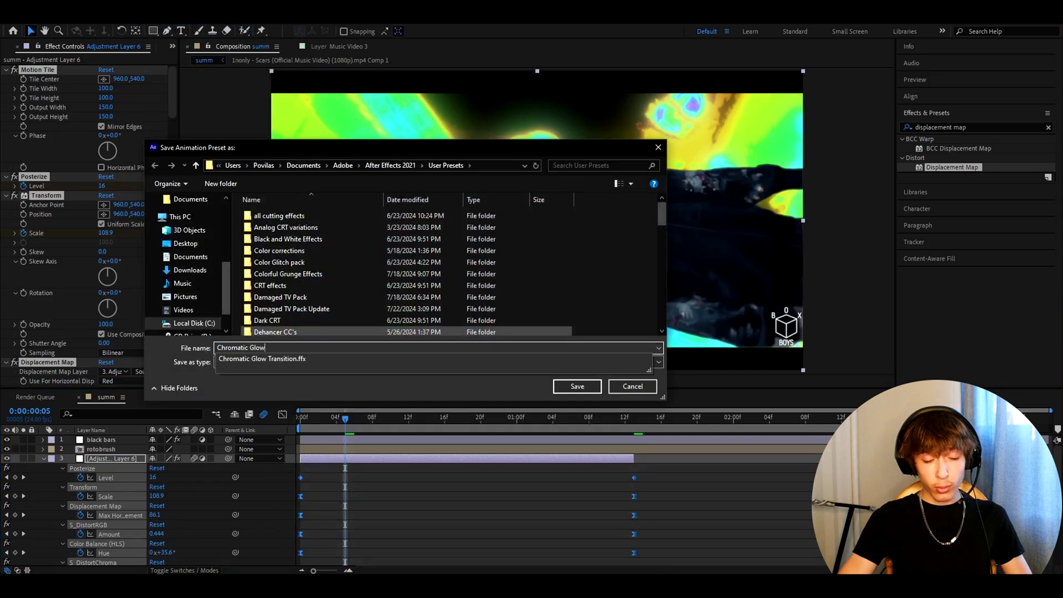
type(" Effect")
key("Return")
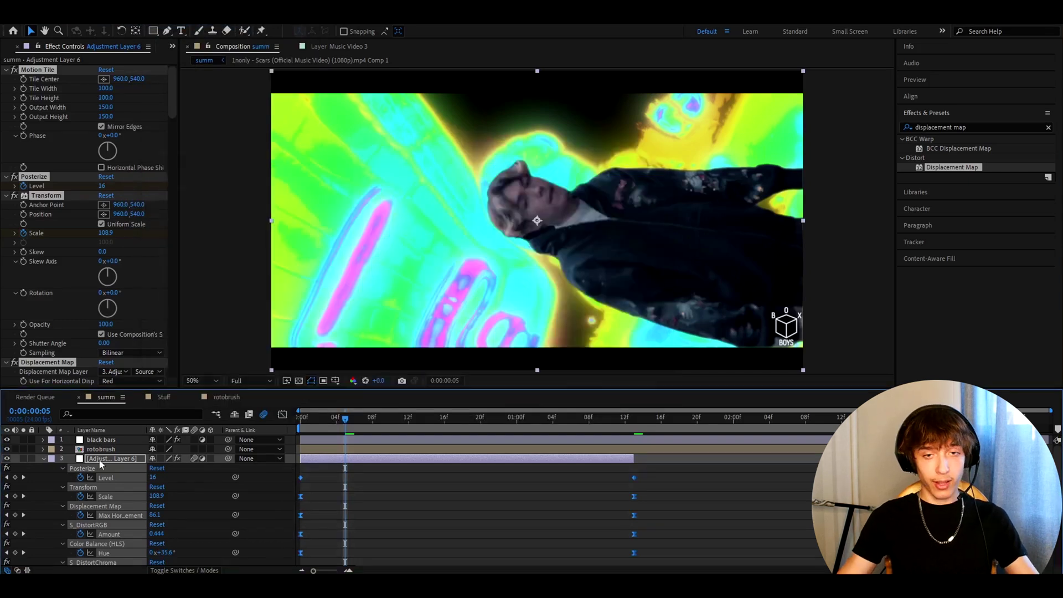
Hide Adjustment Layer 6 and apply the Chromatic Glow Effect preset to a new adjustment layer at the first frame.
left_click(7, 459)
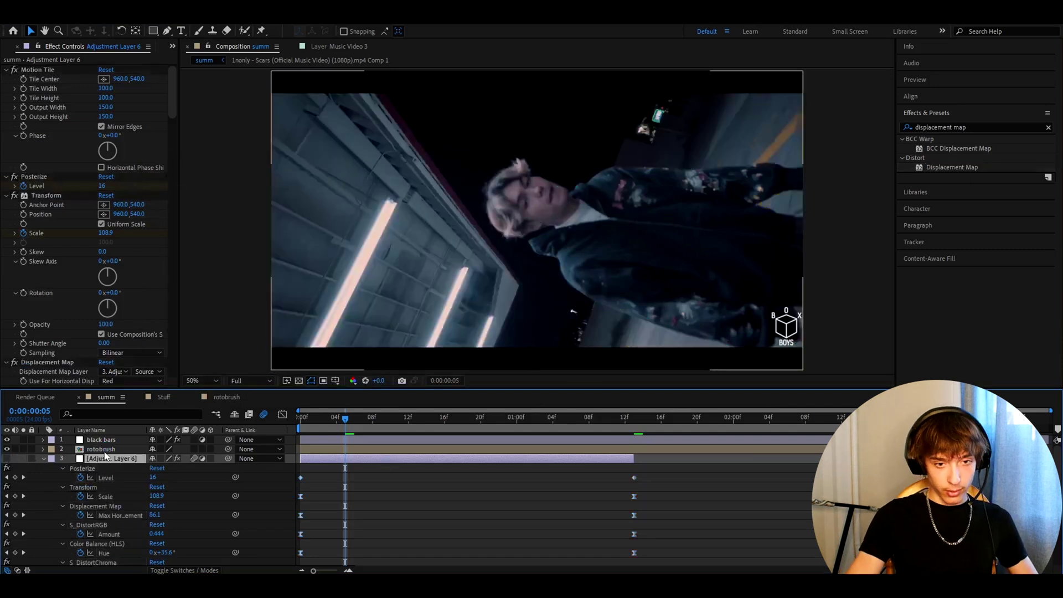
key("ctrl+alt+y")
left_click_drag(343, 419, 280, 426)
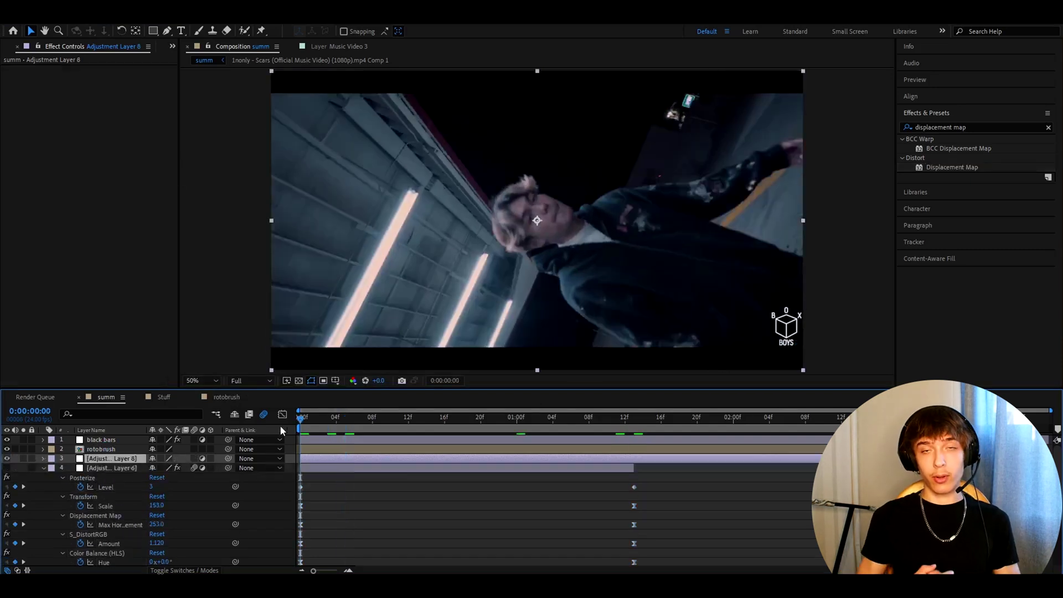
left_click_drag(976, 127, 832, 132)
type("chromatic glow")
left_click_drag(1001, 160, 314, 460)
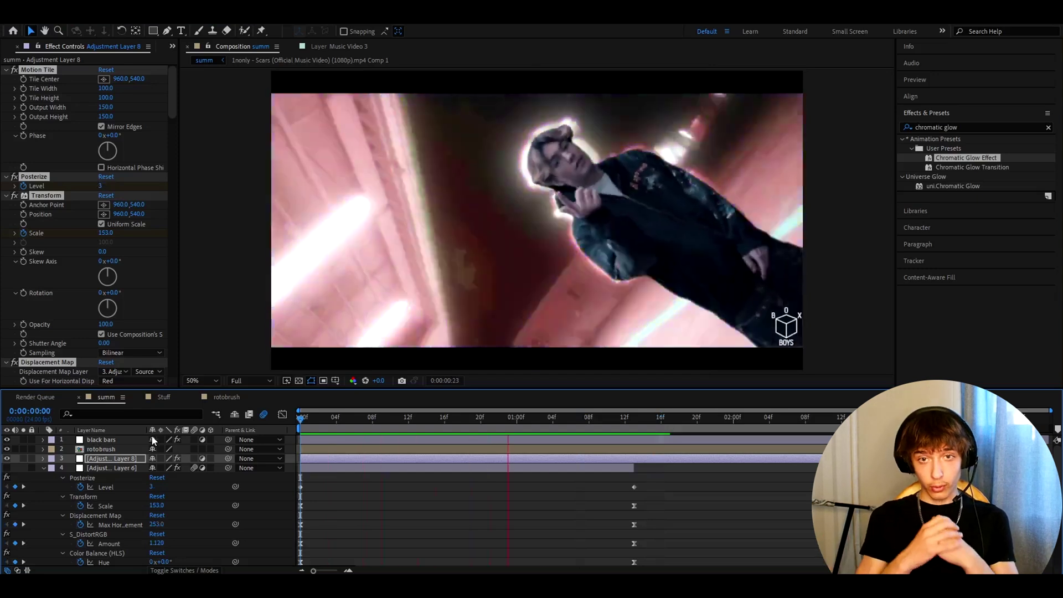
Add another adjustment layer below the rotobrush layer and search the effects and presets for "damaged tv".
key("ctrl+alt+y")
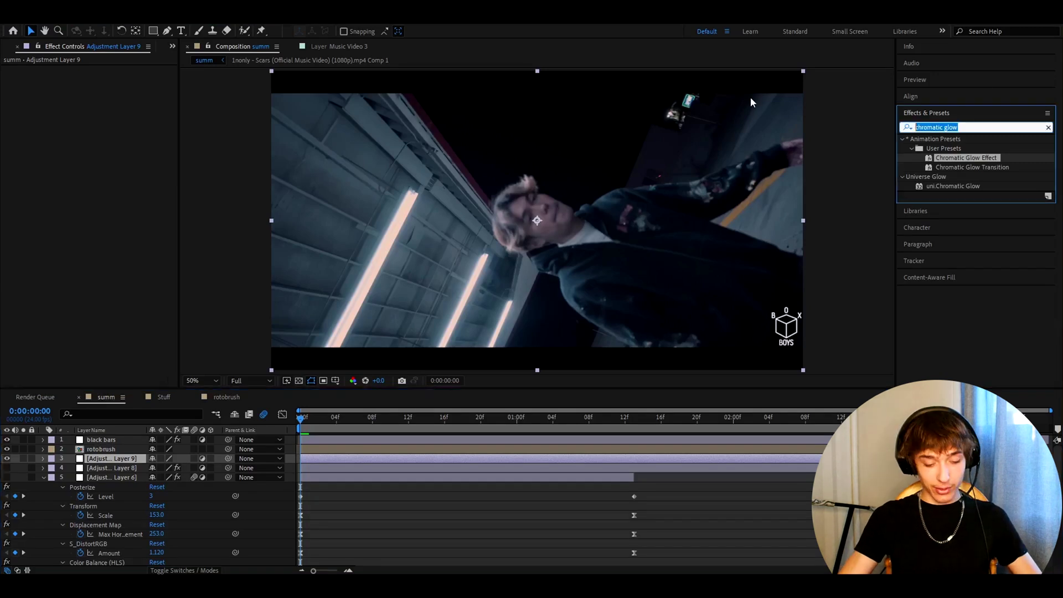
type("damaged t")
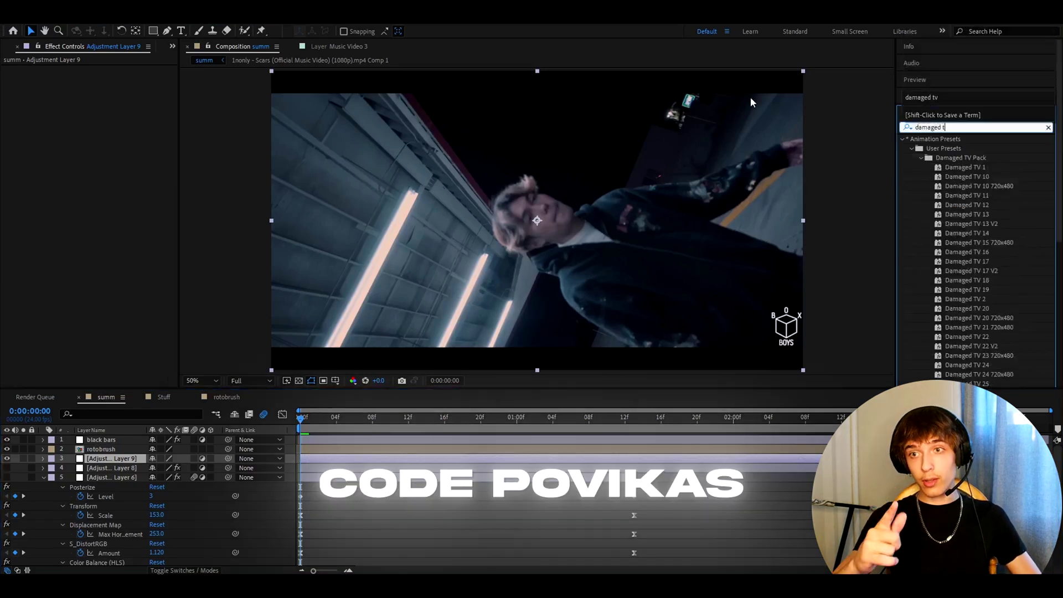
type("v")
scroll(969, 217, "down", 5)
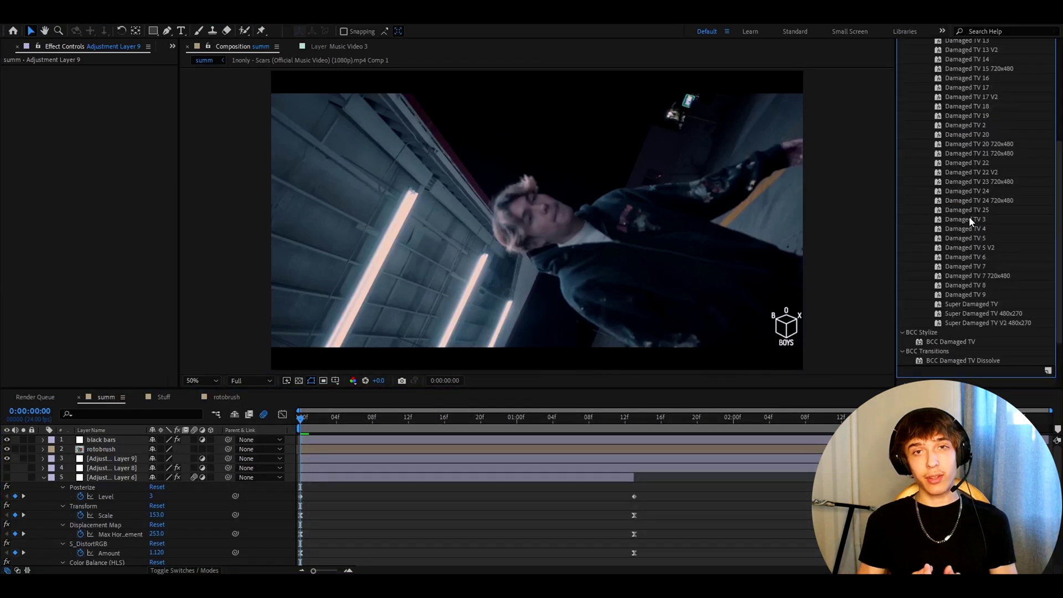